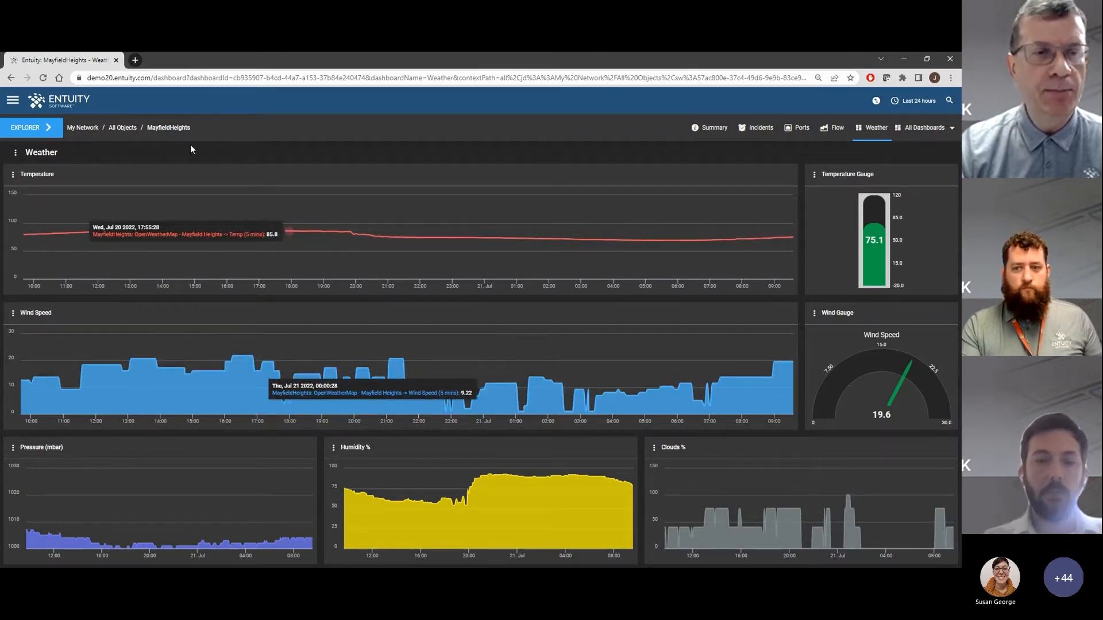
Open the Entuity Administration page
{"action": "left_click", "coordinate": [13, 100]}
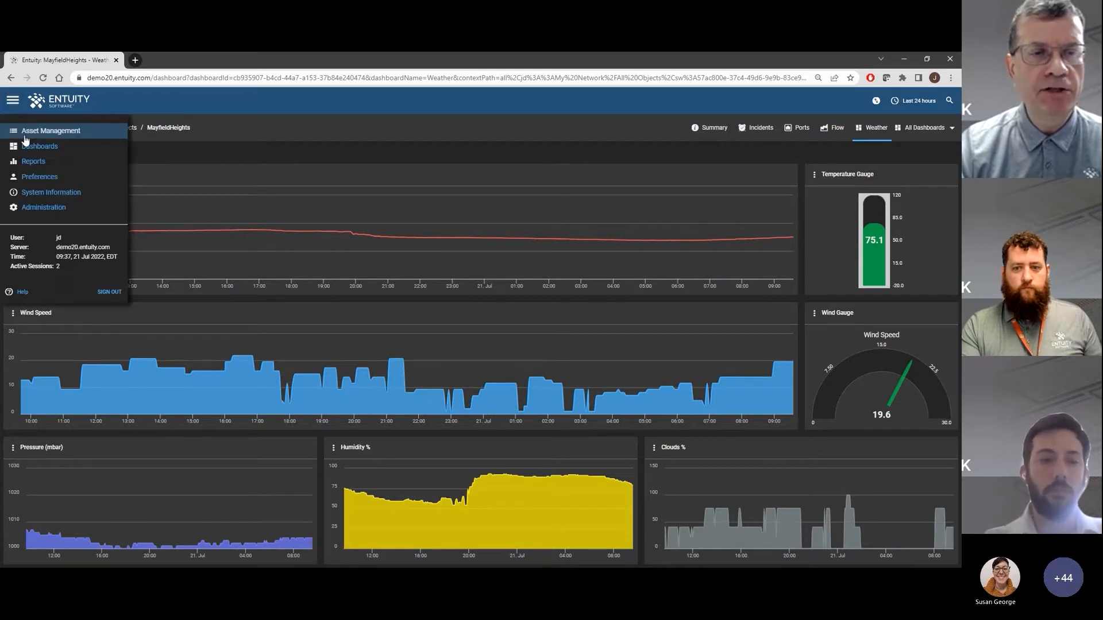
{"action": "left_click", "coordinate": [39, 208]}
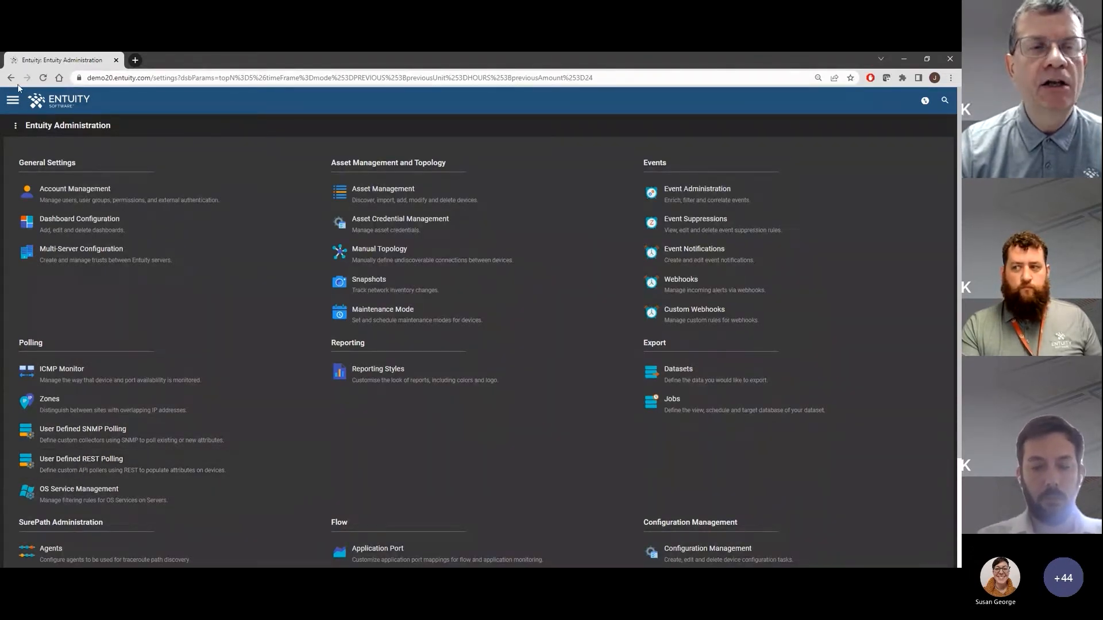
View the list of video tutorials on the Entuity help site, then return to the Administration page
{"action": "left_click", "coordinate": [13, 105]}
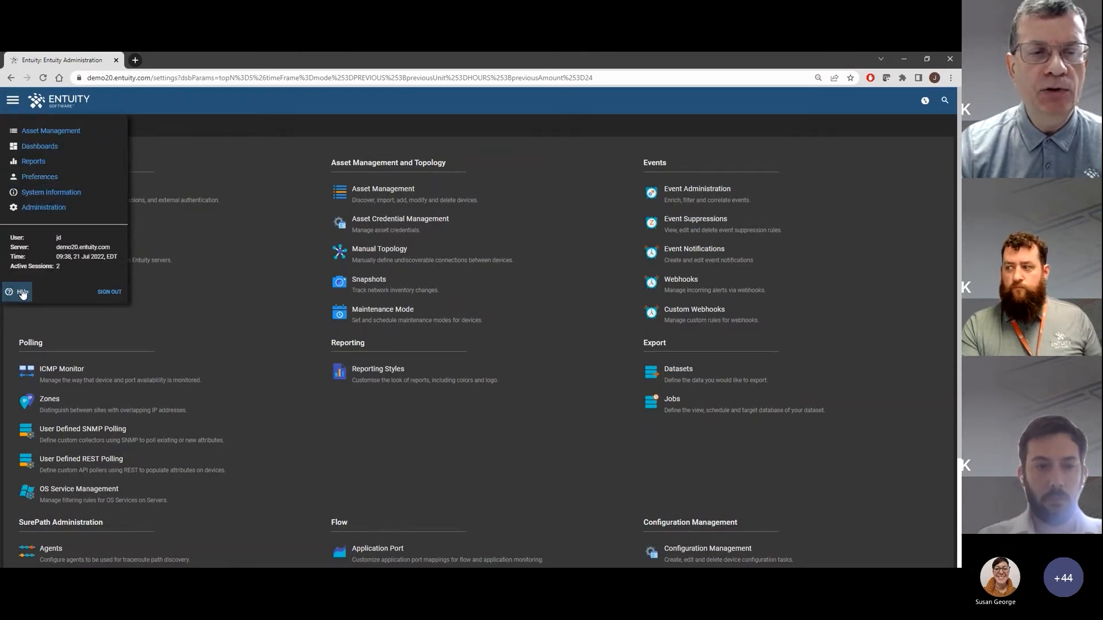
{"action": "left_click", "coordinate": [23, 293]}
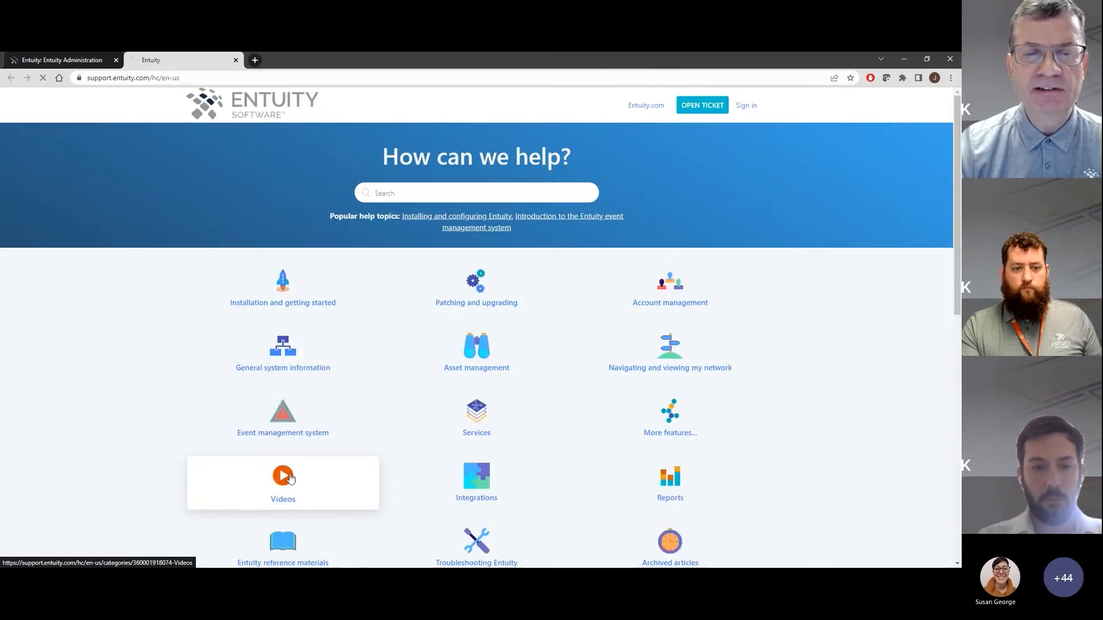
{"action": "left_click", "coordinate": [290, 477]}
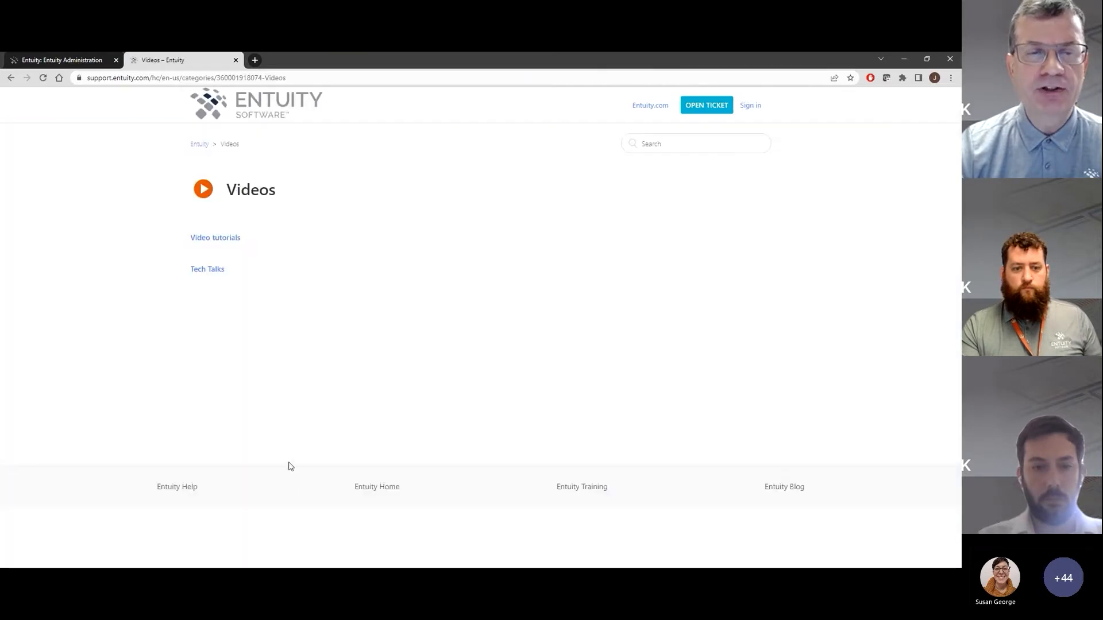
{"action": "left_click", "coordinate": [227, 240]}
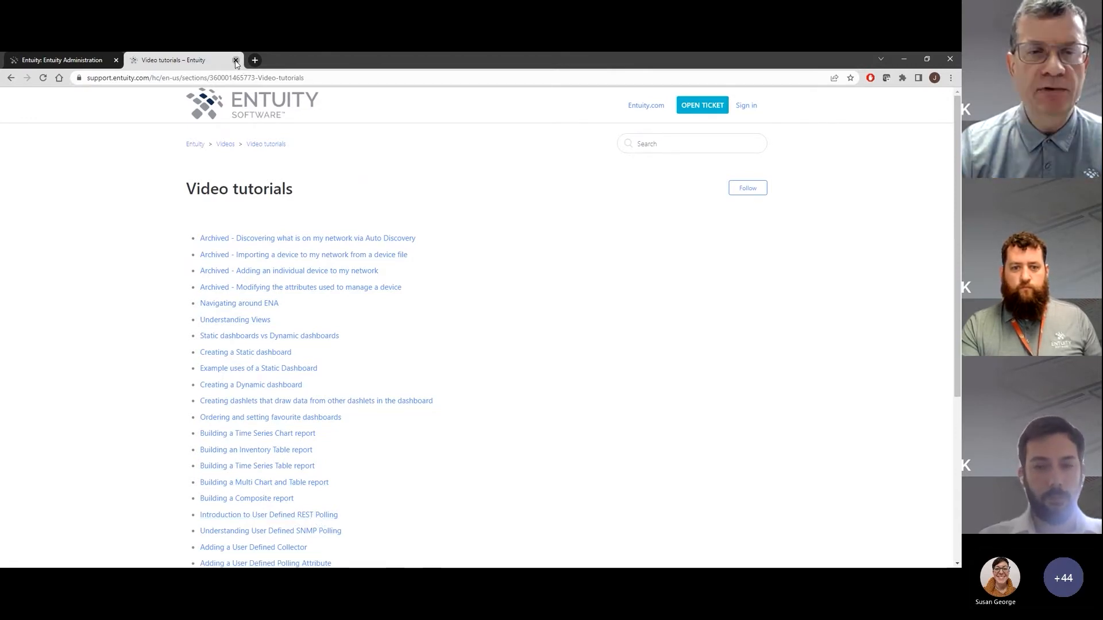
{"action": "left_click", "coordinate": [235, 61]}
Open User Defined REST Polling, read its Overview and return to the list of pollers
{"action": "left_click", "coordinate": [86, 465]}
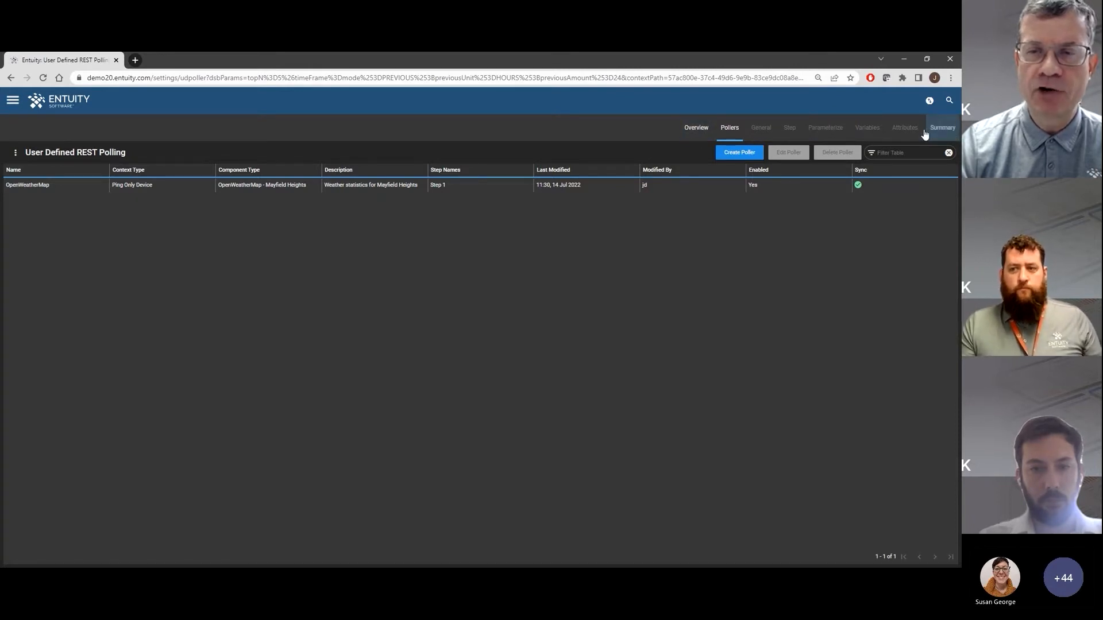
{"action": "left_click", "coordinate": [697, 129]}
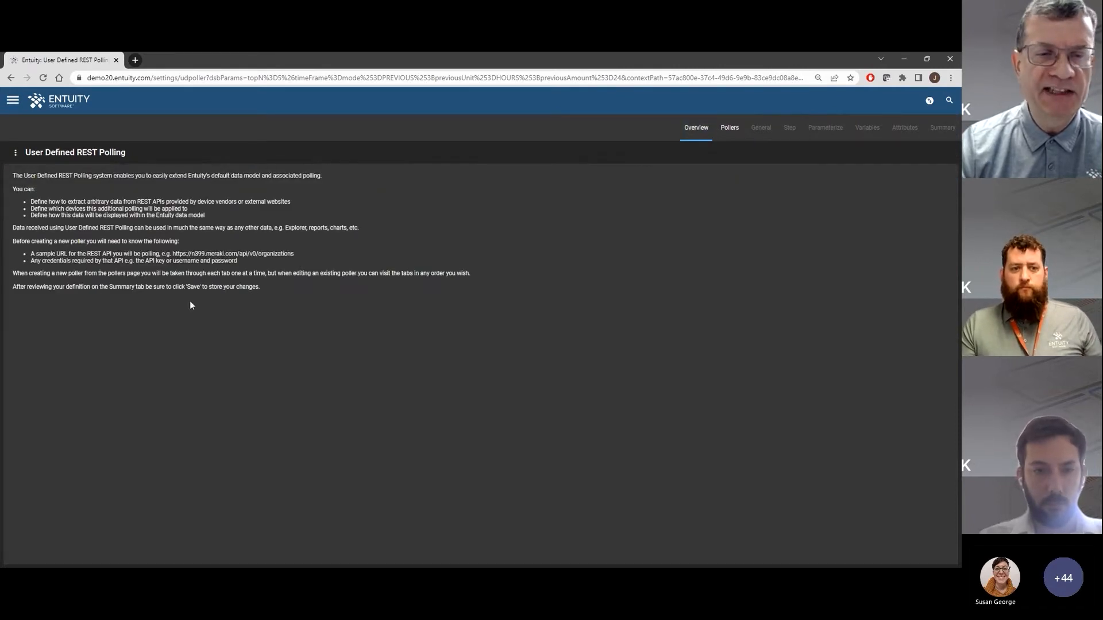
{"action": "left_click", "coordinate": [729, 128]}
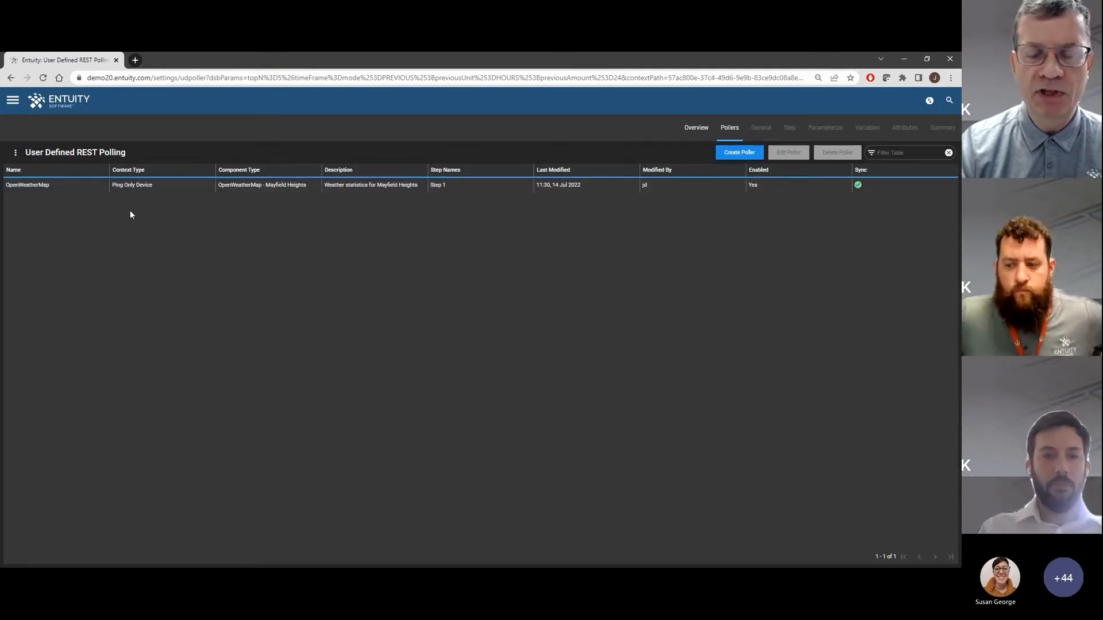
{"action": "left_click", "coordinate": [157, 186]}
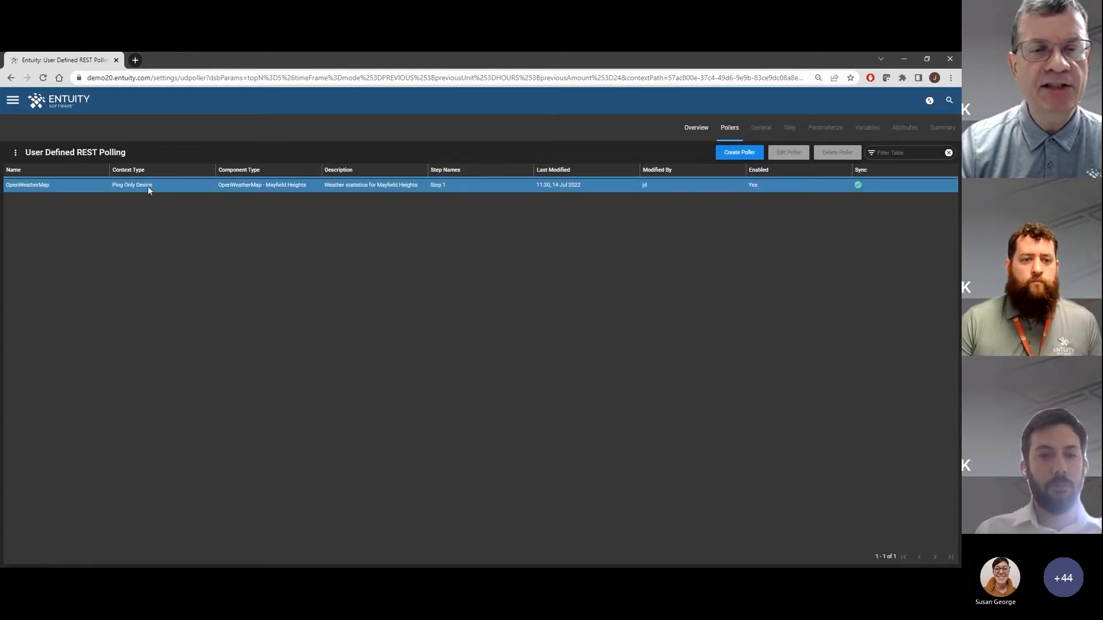
{"action": "left_click", "coordinate": [702, 131]}
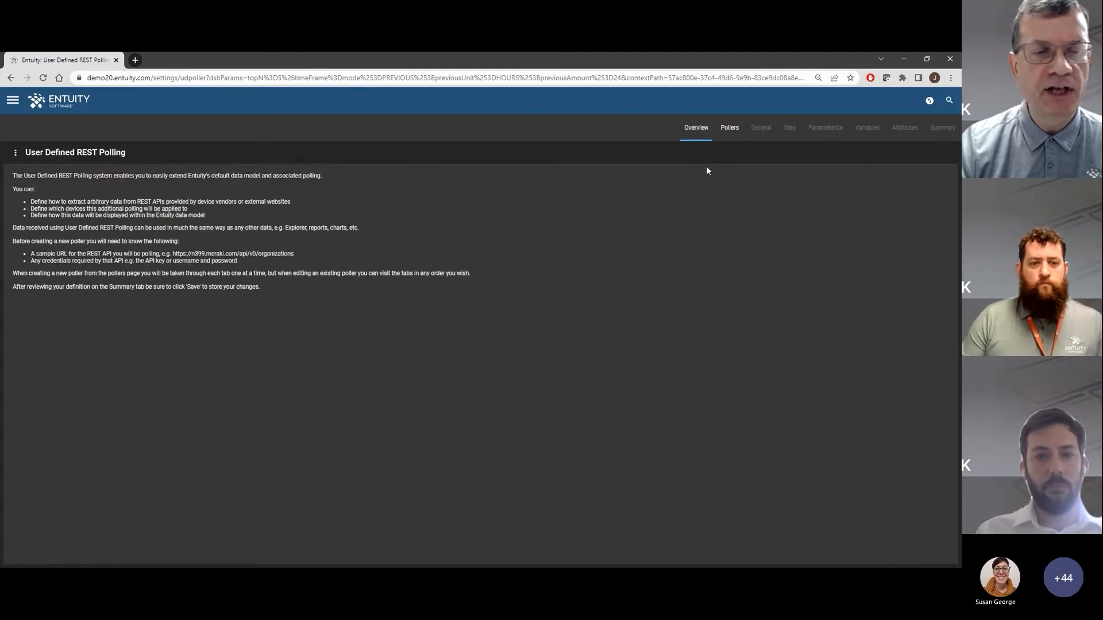
{"action": "left_click", "coordinate": [729, 131]}
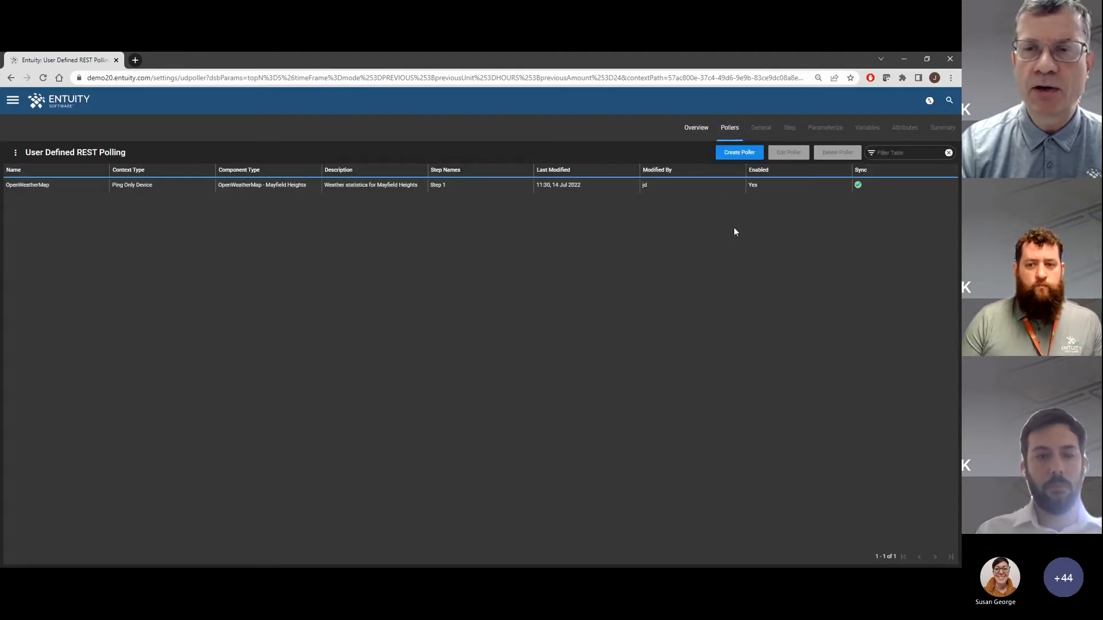
Open the OpenWeatherMap poller for editing and review its General, Step, Parameterize and Variables settings
{"action": "left_click", "coordinate": [234, 185]}
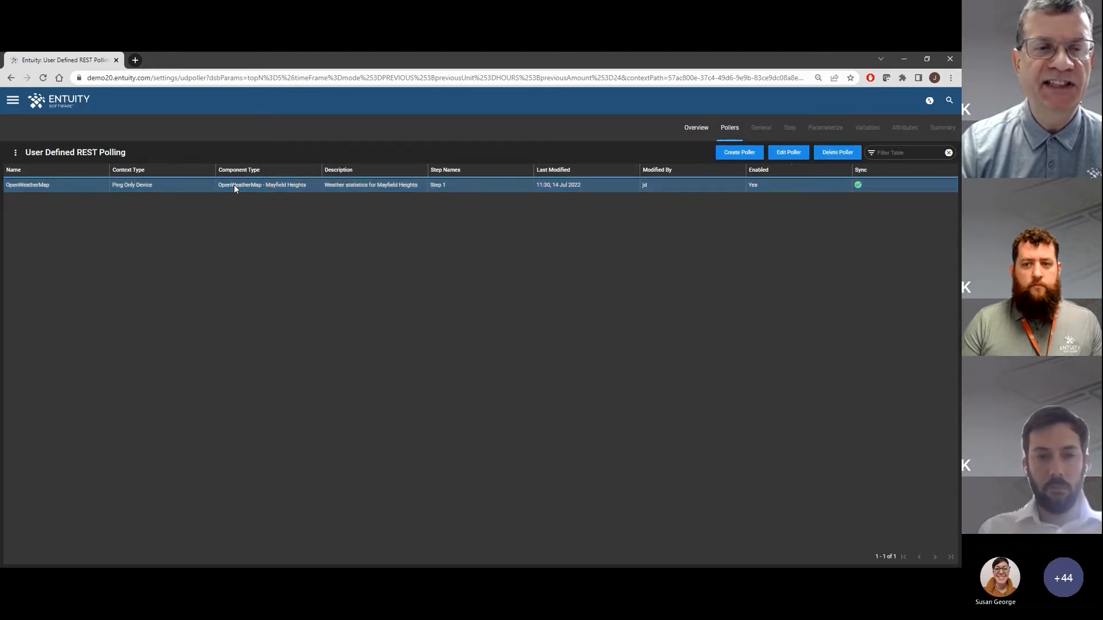
{"action": "left_click", "coordinate": [789, 152]}
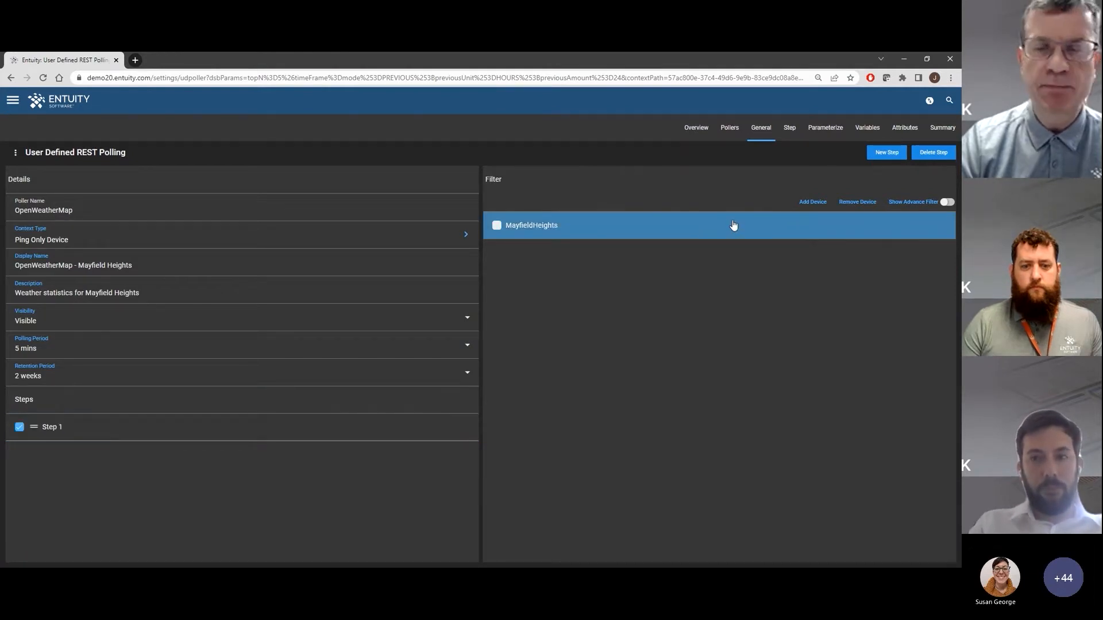
{"action": "left_click", "coordinate": [789, 129]}
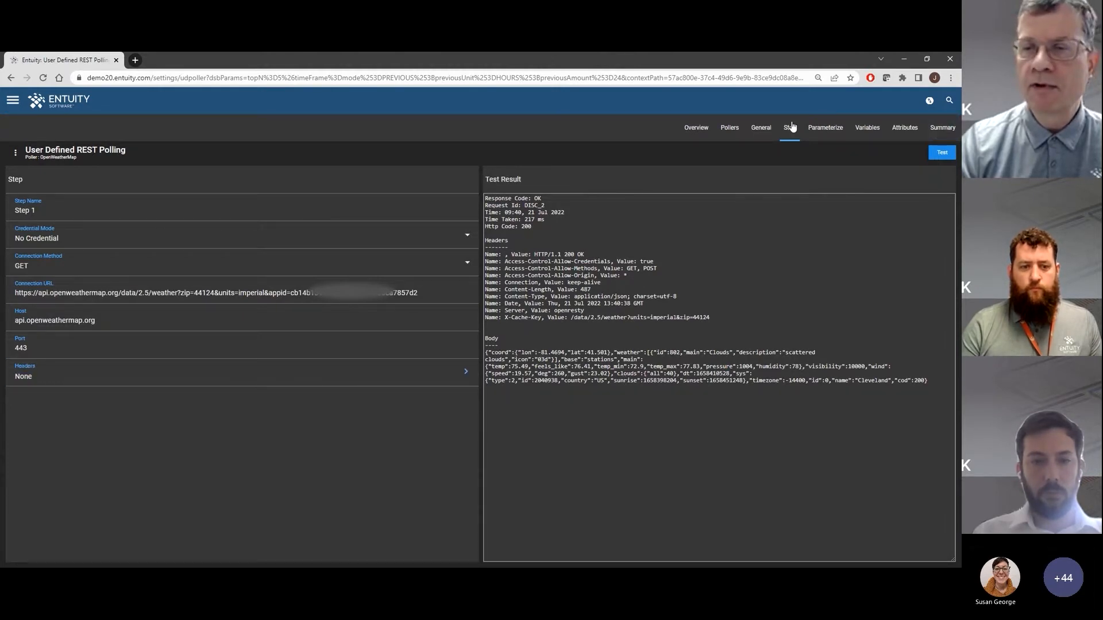
{"action": "left_click", "coordinate": [822, 127]}
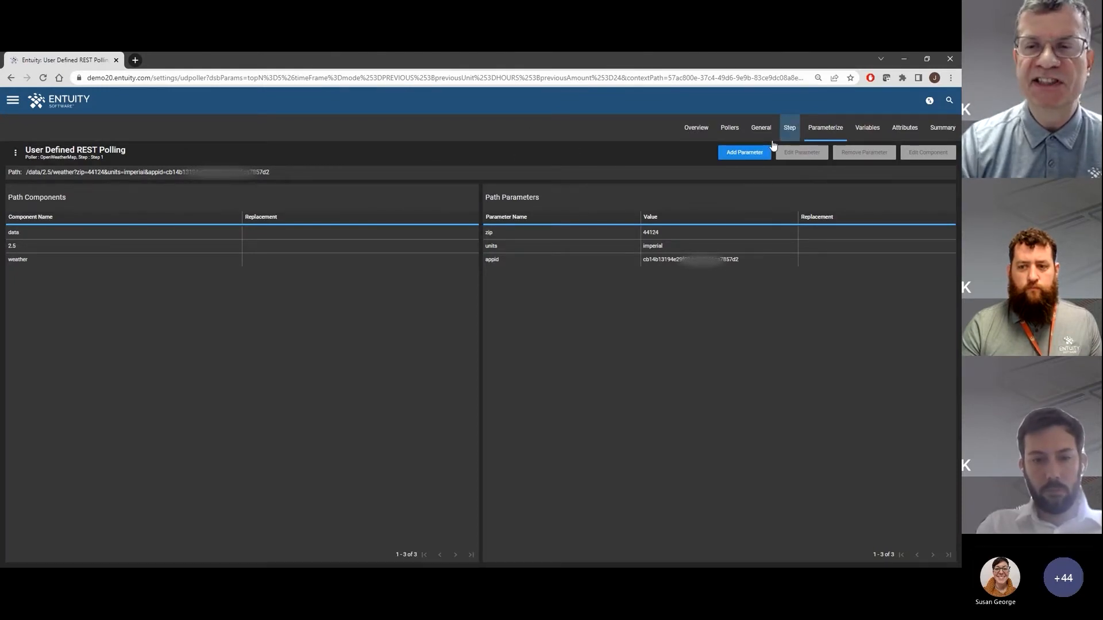
{"action": "left_click", "coordinate": [864, 128]}
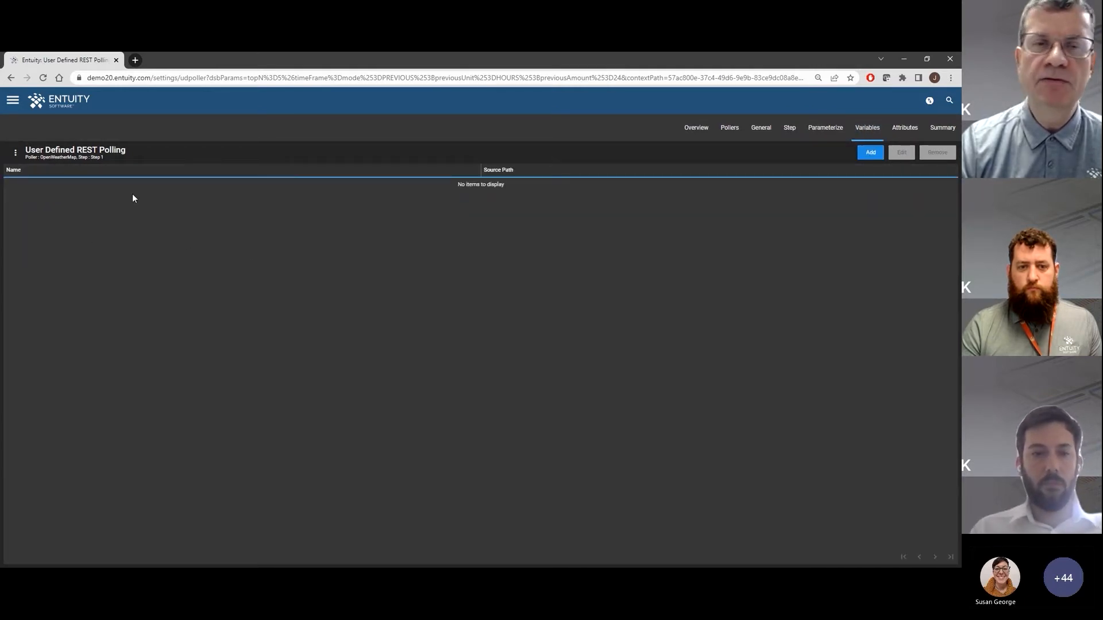
{"action": "left_click", "coordinate": [829, 128]}
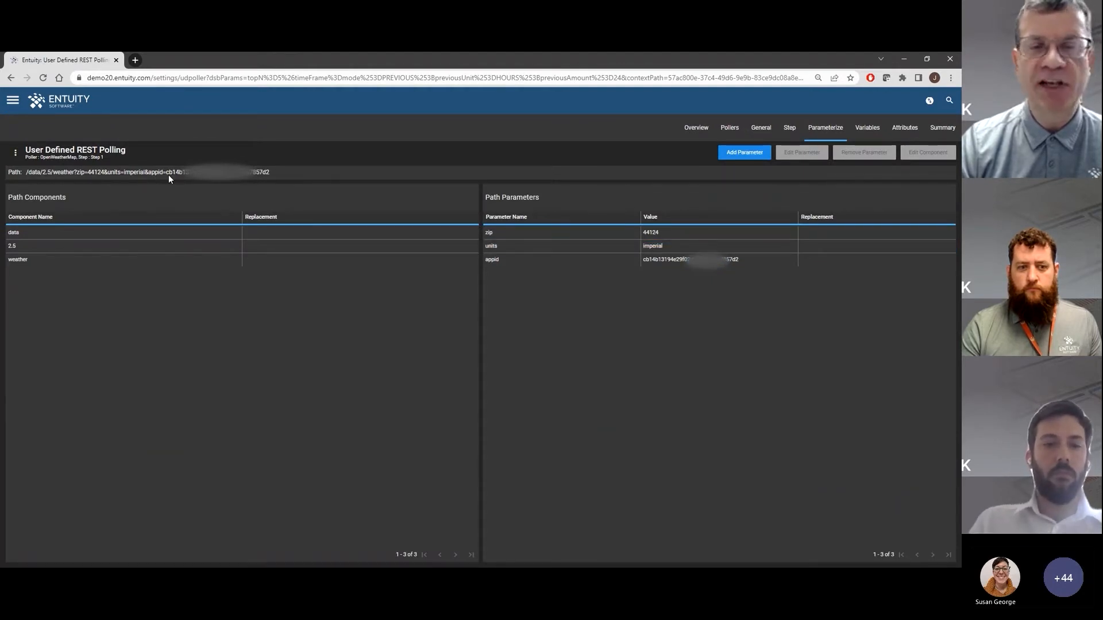
Inspect the poller's attributes, including the Temperature attribute's configuration and event mapping, and review the poller summary
{"action": "left_click", "coordinate": [905, 128]}
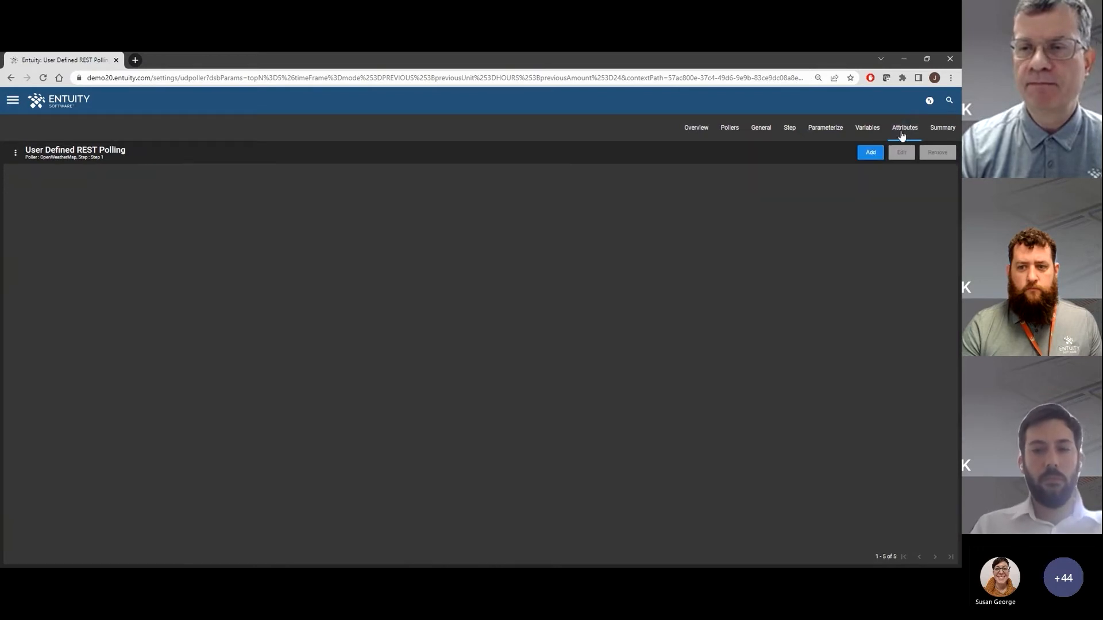
{"action": "left_click", "coordinate": [93, 188]}
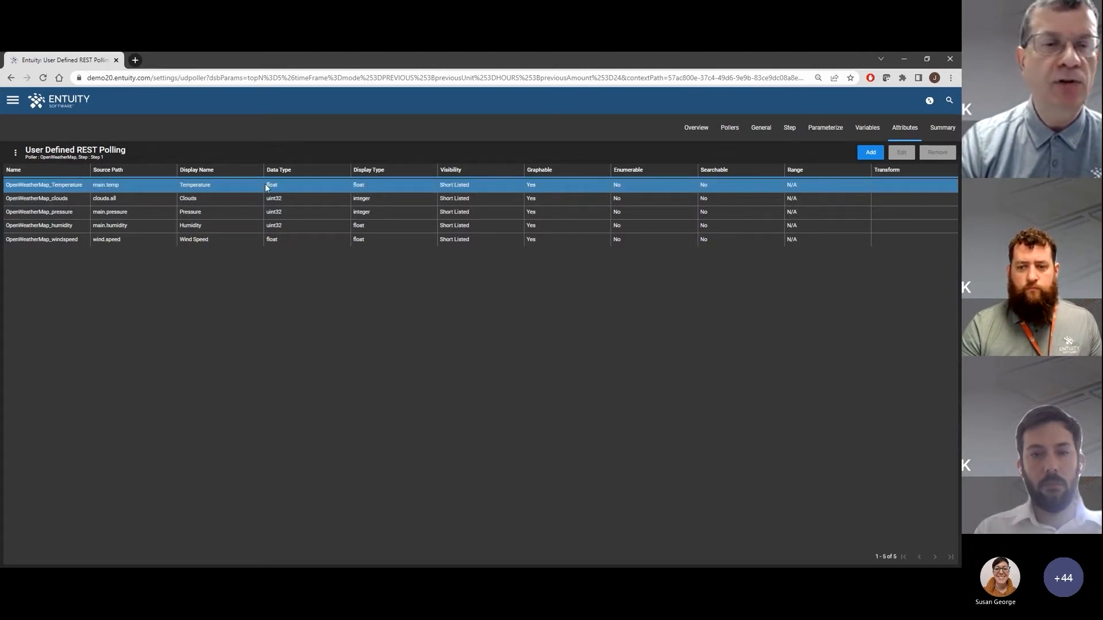
{"action": "left_click", "coordinate": [131, 186]}
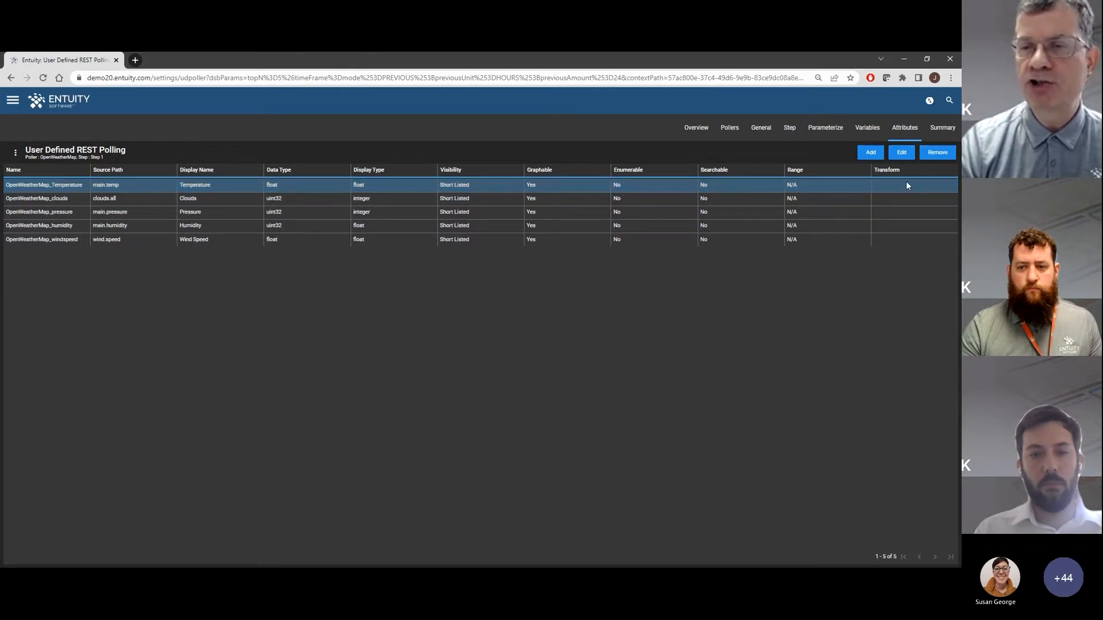
{"action": "left_click", "coordinate": [901, 153]}
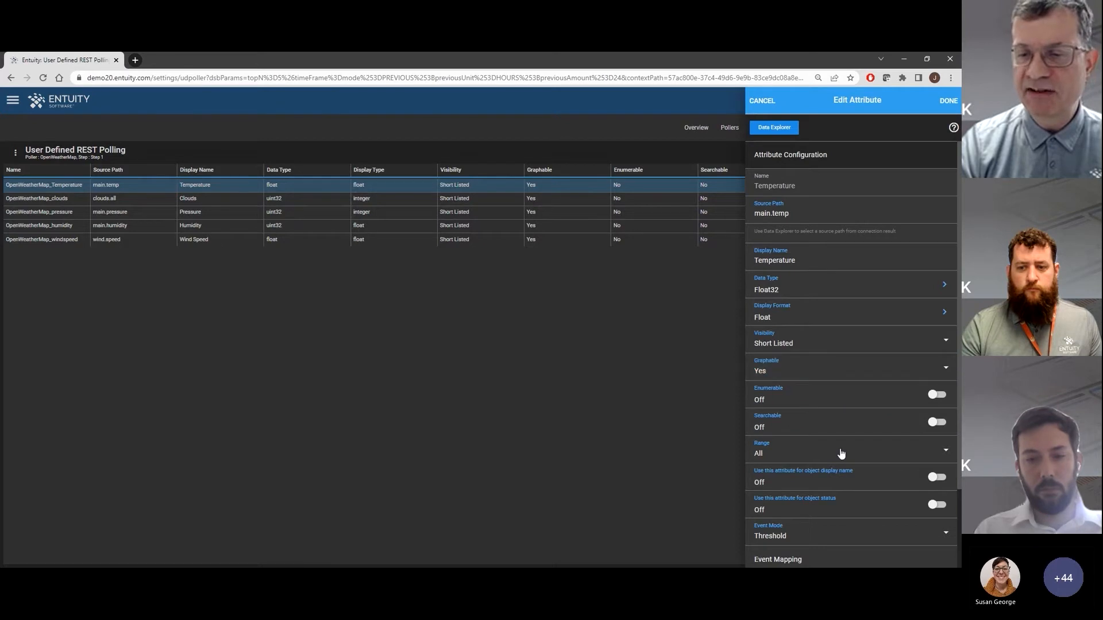
{"action": "scroll", "coordinate": [840, 454], "scroll_direction": "down", "scroll_amount": 2}
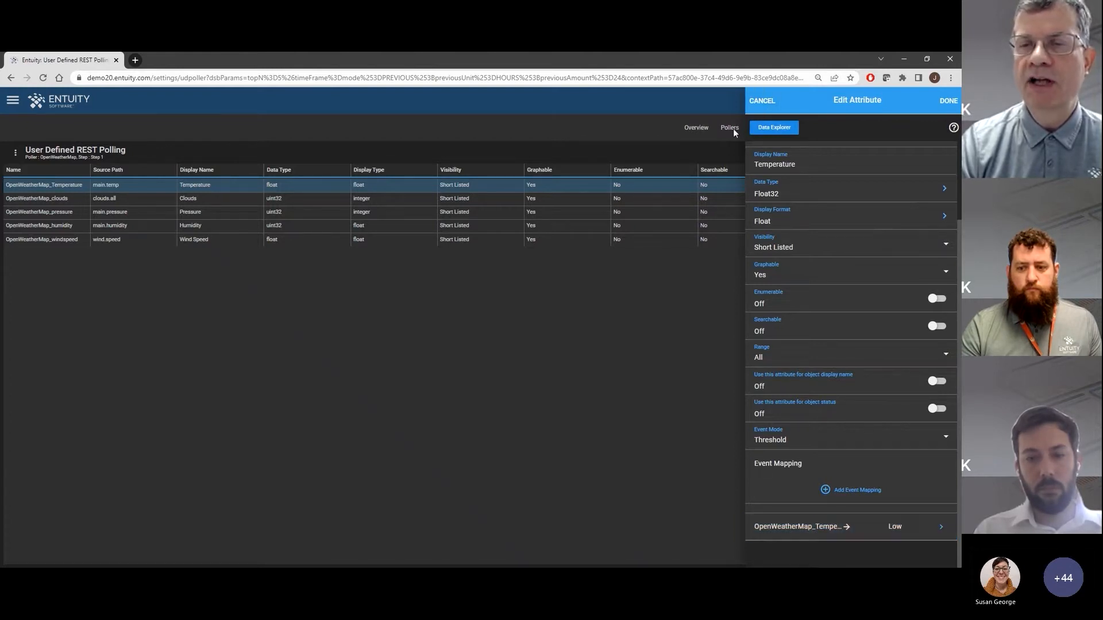
{"action": "left_click", "coordinate": [758, 101]}
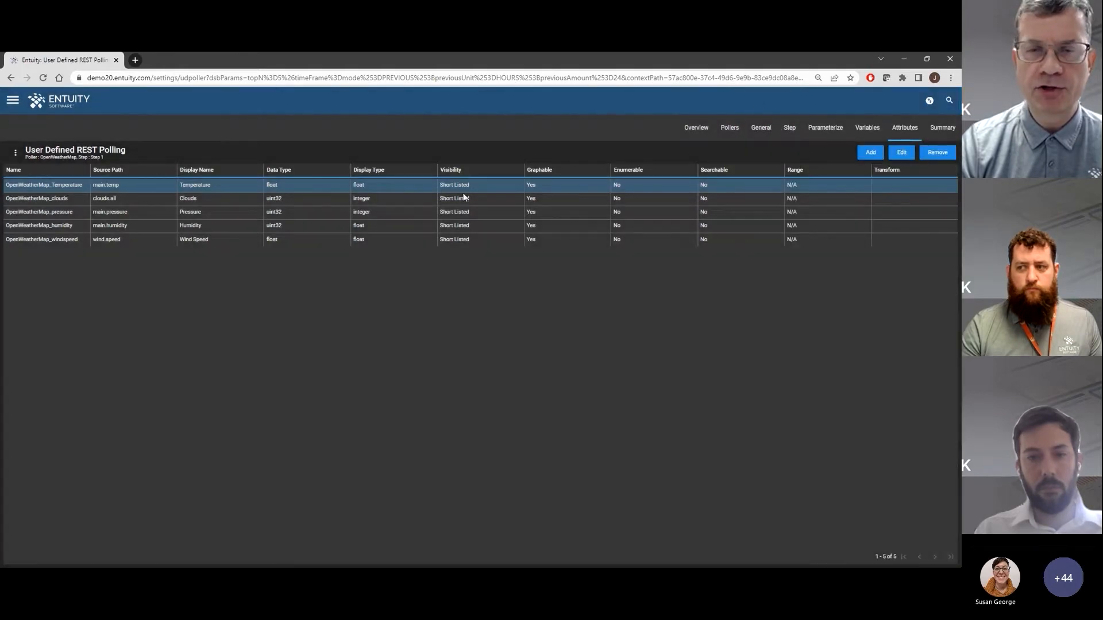
{"action": "left_click", "coordinate": [941, 131]}
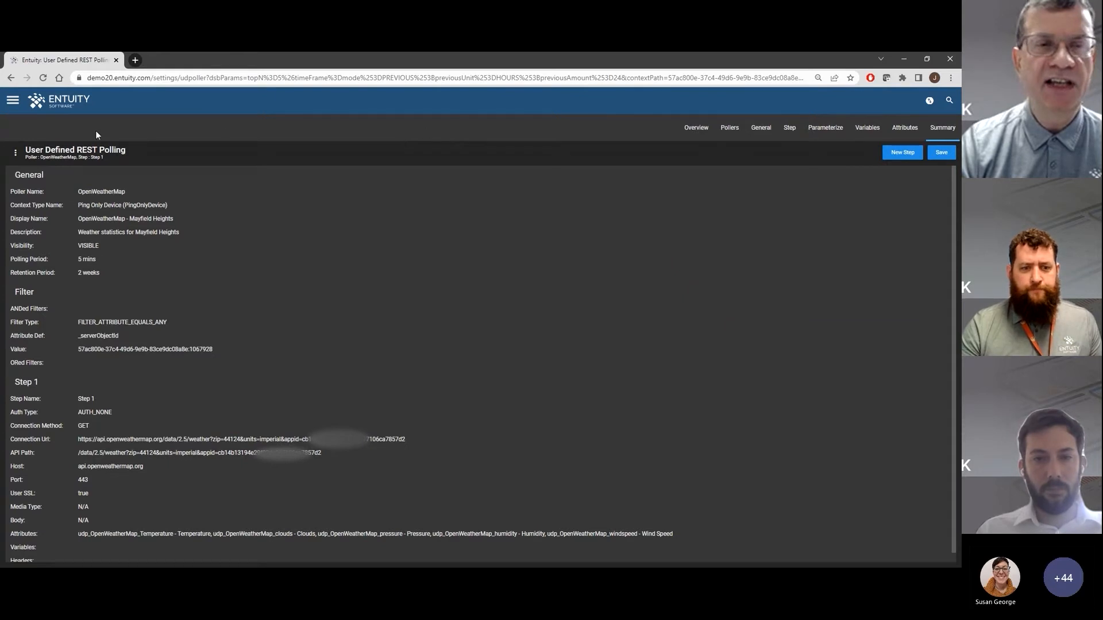
Return to My Network and open the MayfieldHeights device from All Objects
{"action": "left_click", "coordinate": [64, 103]}
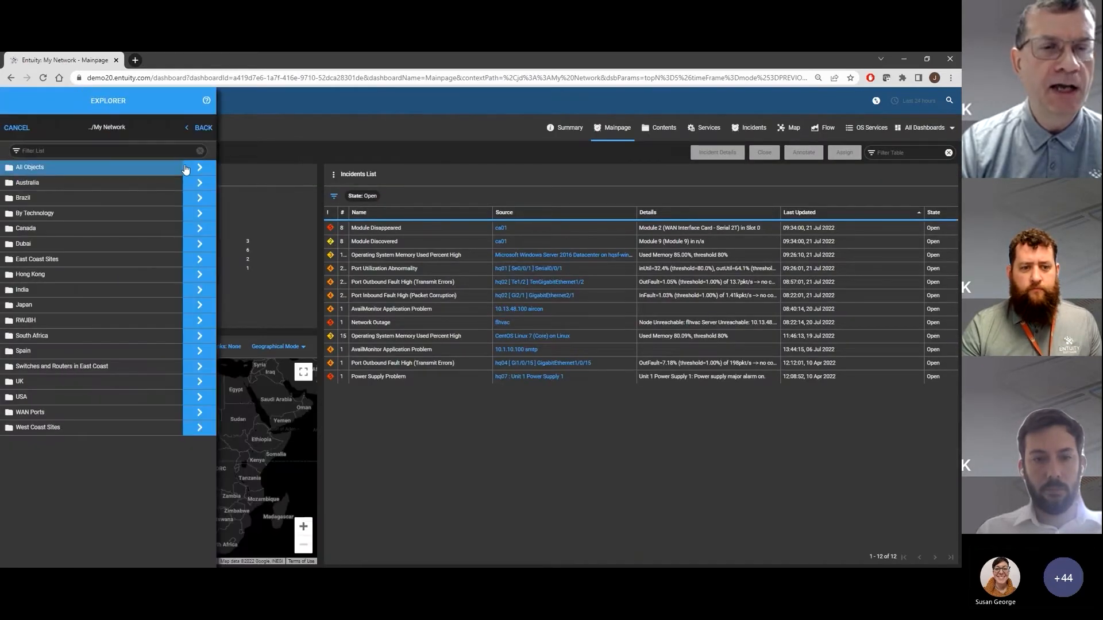
{"action": "left_click", "coordinate": [196, 167]}
{"action": "scroll", "coordinate": [92, 402], "scroll_direction": "down", "scroll_amount": 5}
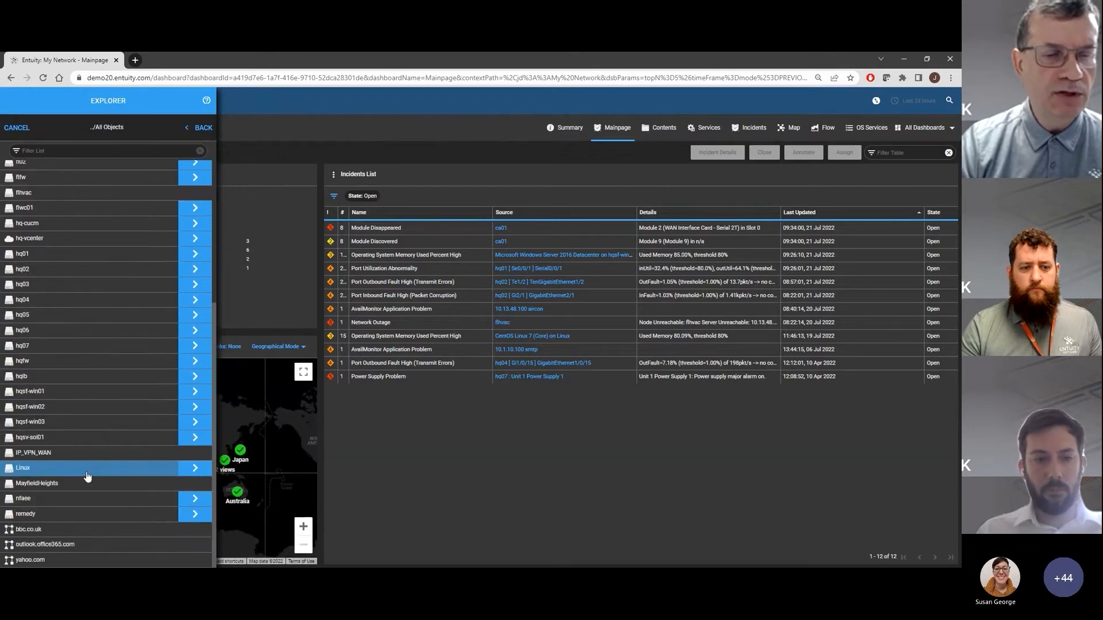
{"action": "left_click", "coordinate": [50, 484]}
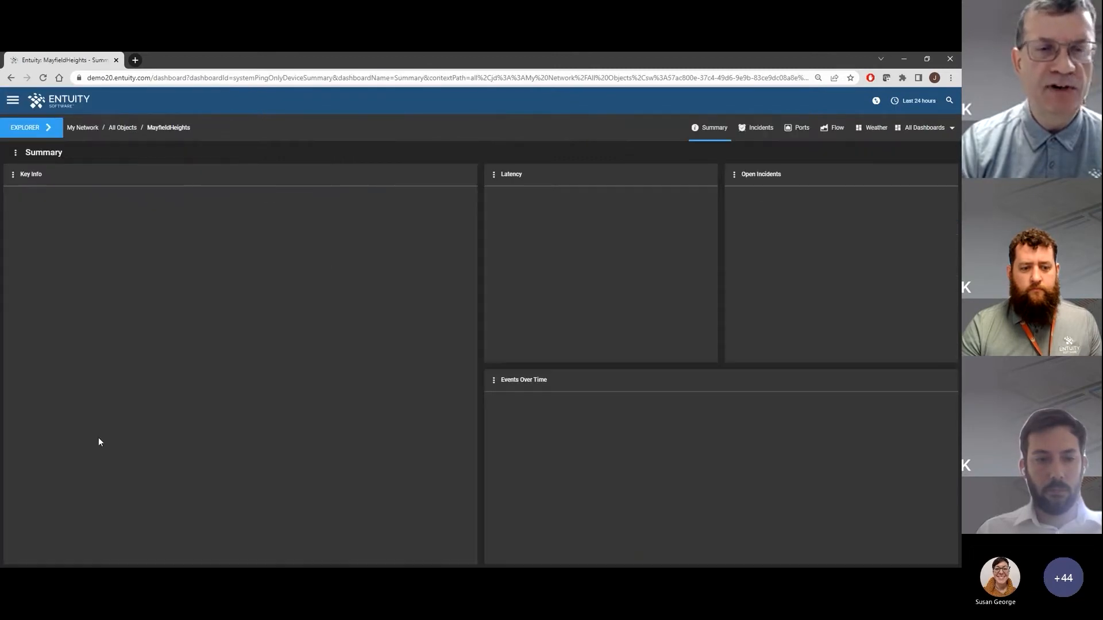
Examine the Attributes dashboard of the MayfieldHeights device
{"action": "left_click", "coordinate": [928, 131]}
{"action": "left_click", "coordinate": [942, 472]}
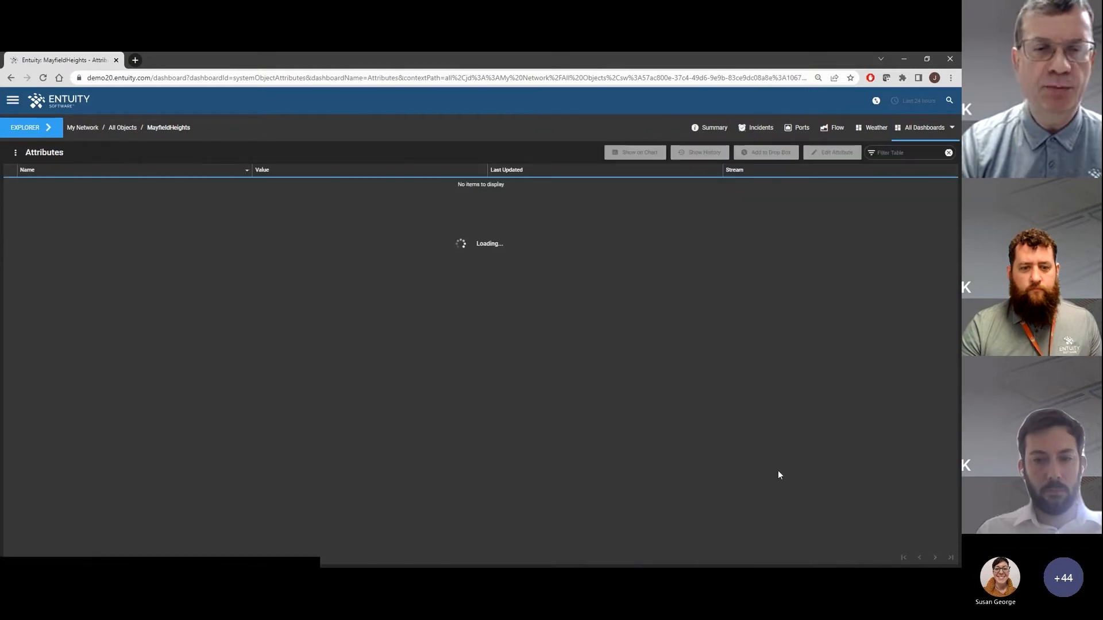
{"action": "scroll", "coordinate": [219, 314], "scroll_direction": "down", "scroll_amount": 7}
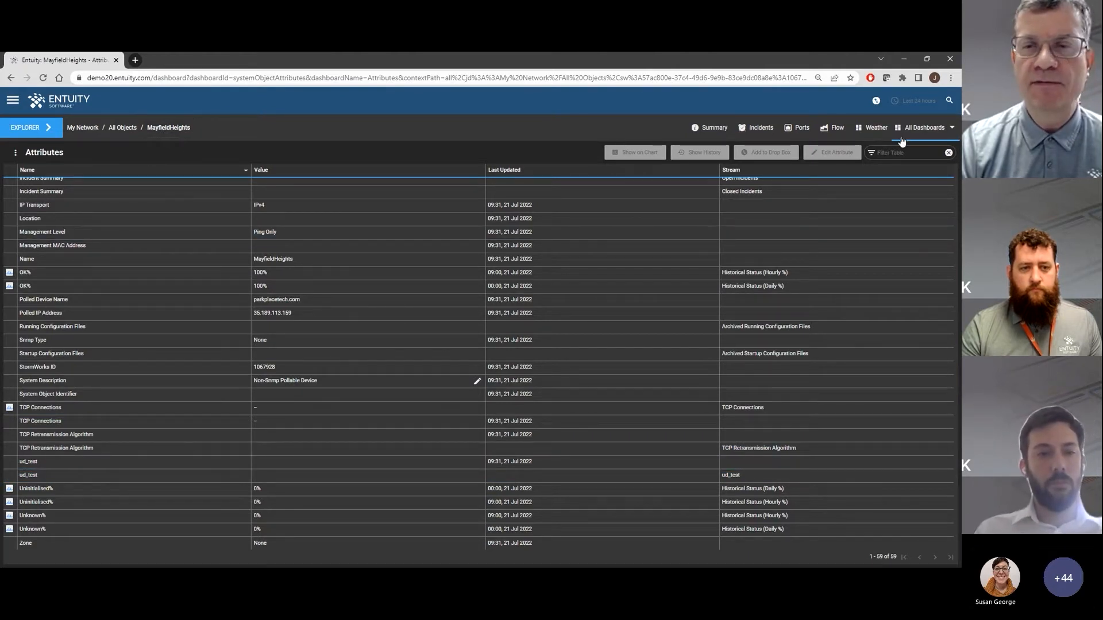
Show the MayfieldHeights device's associations of type OpenWeatherMap - Mayfield Heights
{"action": "left_click", "coordinate": [919, 129]}
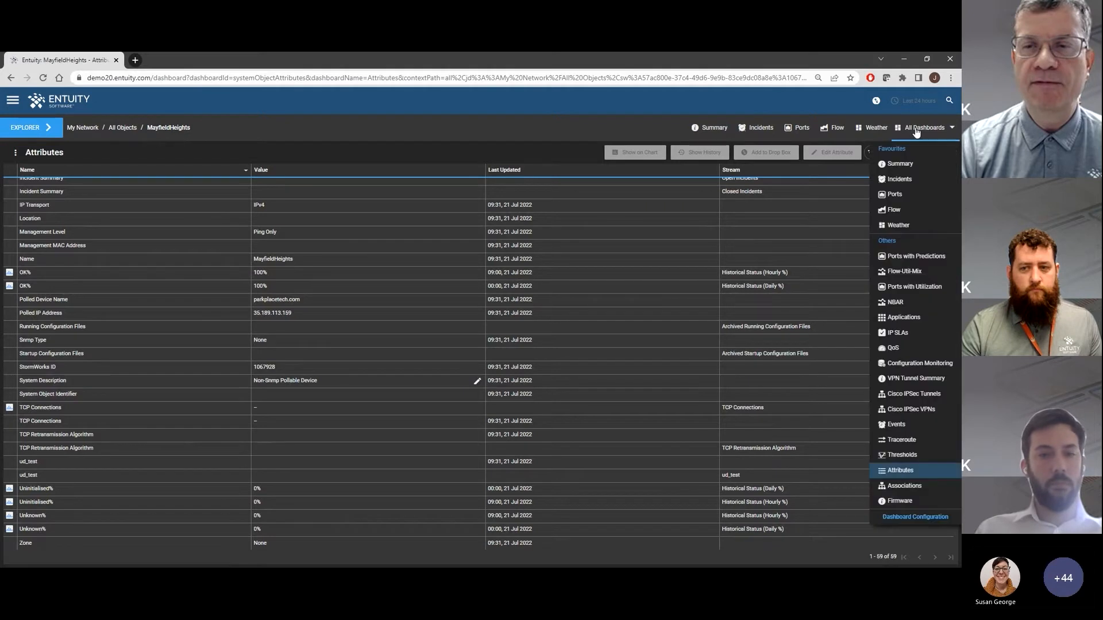
{"action": "left_click", "coordinate": [901, 488]}
{"action": "left_click", "coordinate": [140, 180]}
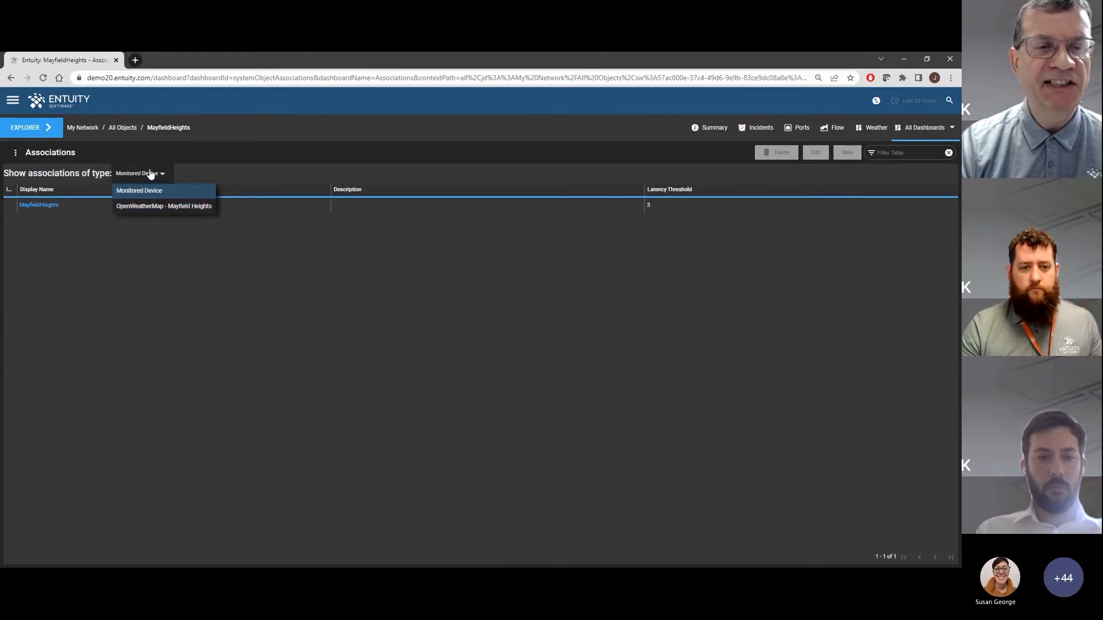
{"action": "left_click", "coordinate": [162, 208]}
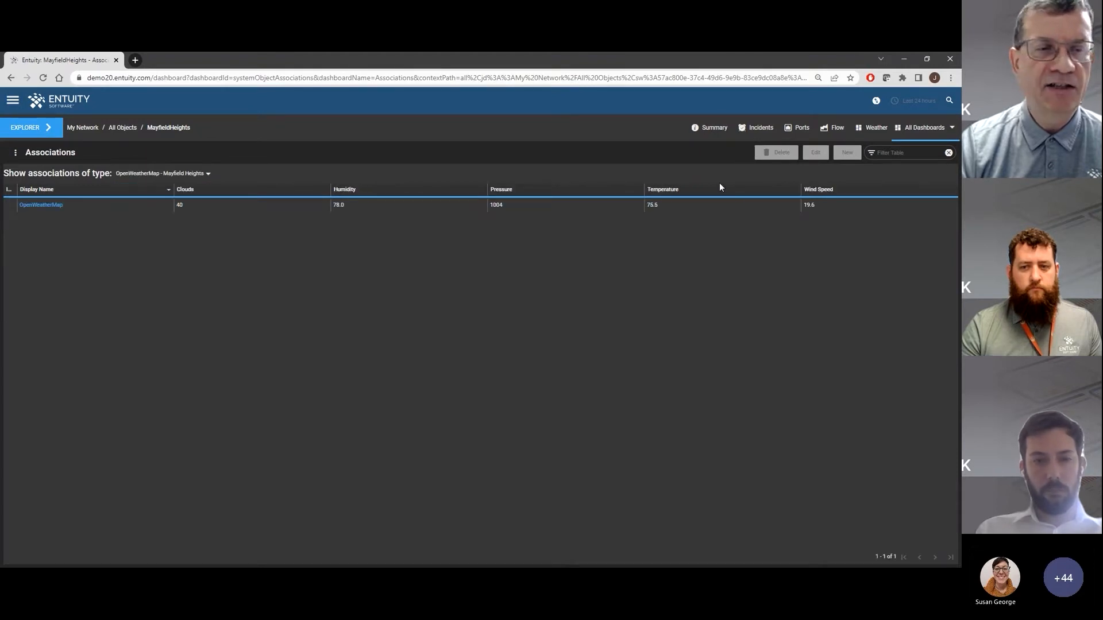
Open the associated OpenWeatherMap object and view its Attributes dashboard
{"action": "left_click", "coordinate": [52, 205]}
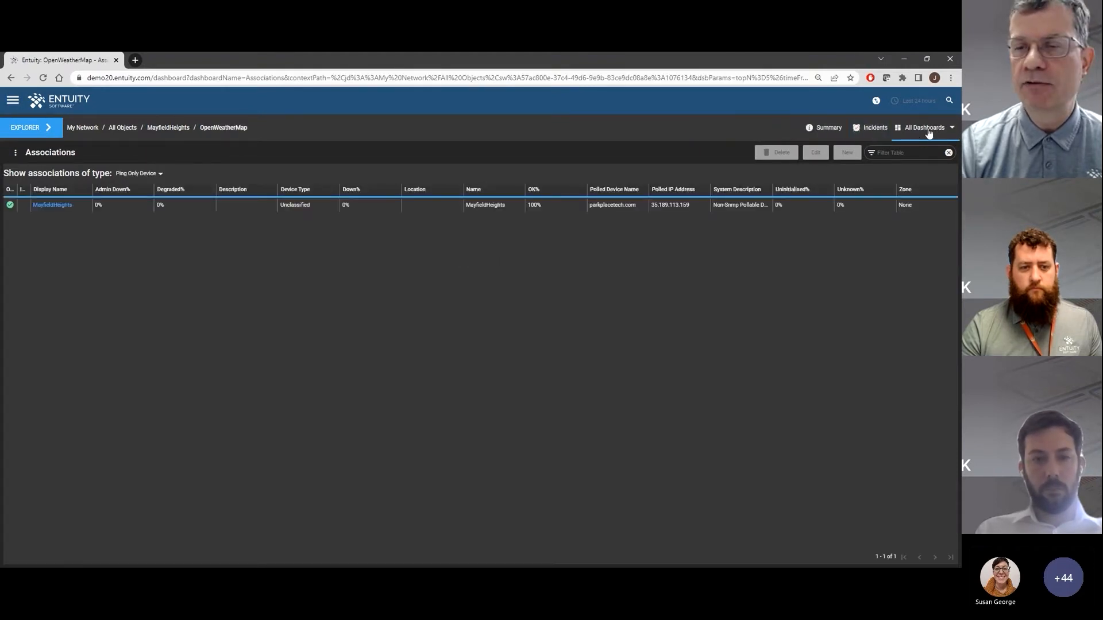
{"action": "left_click", "coordinate": [928, 128]}
{"action": "left_click", "coordinate": [905, 242]}
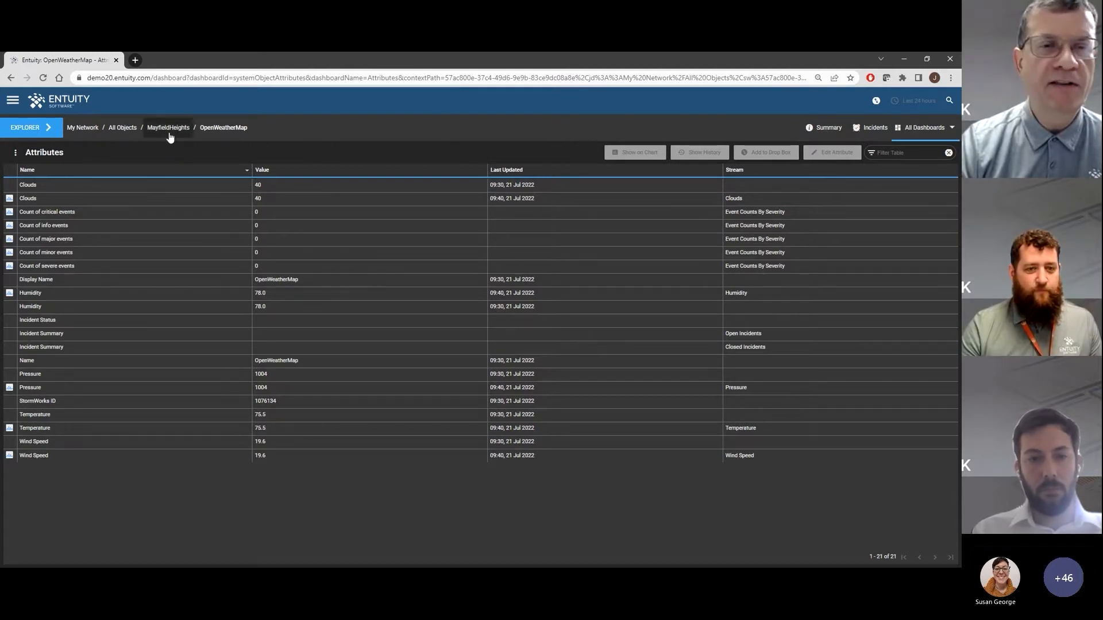
Open the OpenWeatherMap poller for editing under User Defined REST Polling in Administration and show its attribute definitions
{"action": "left_click", "coordinate": [13, 101]}
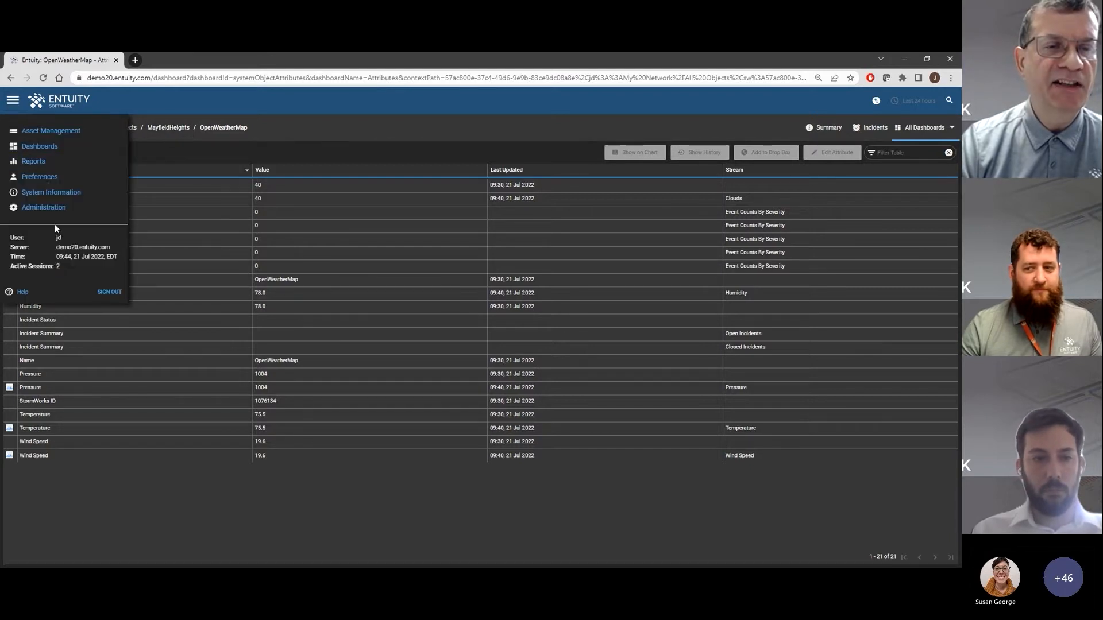
{"action": "left_click", "coordinate": [46, 207]}
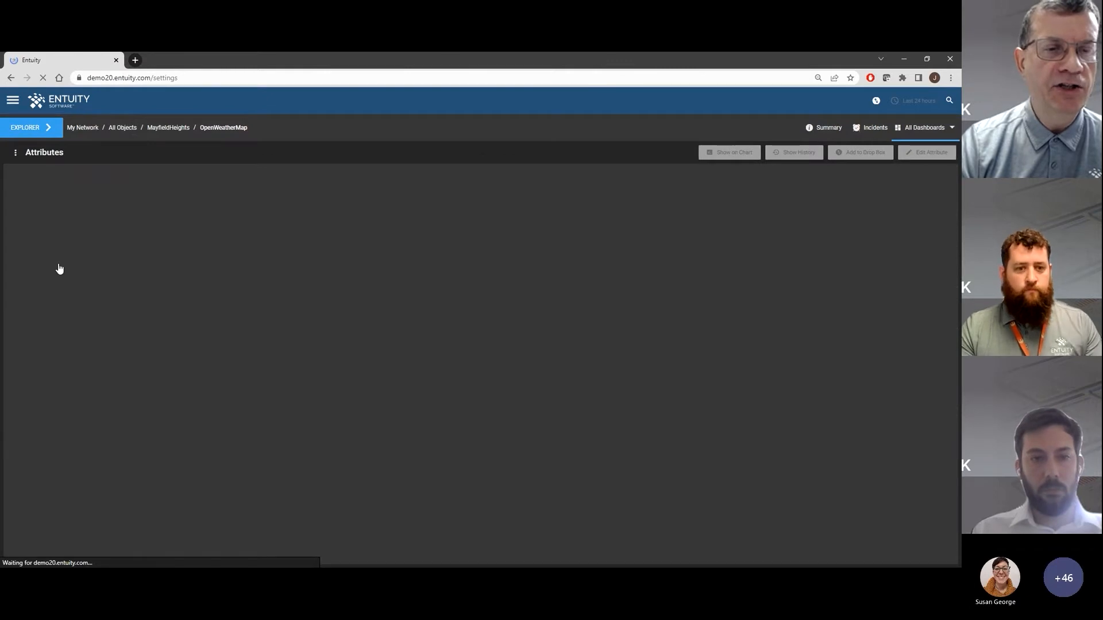
{"action": "left_click", "coordinate": [75, 467]}
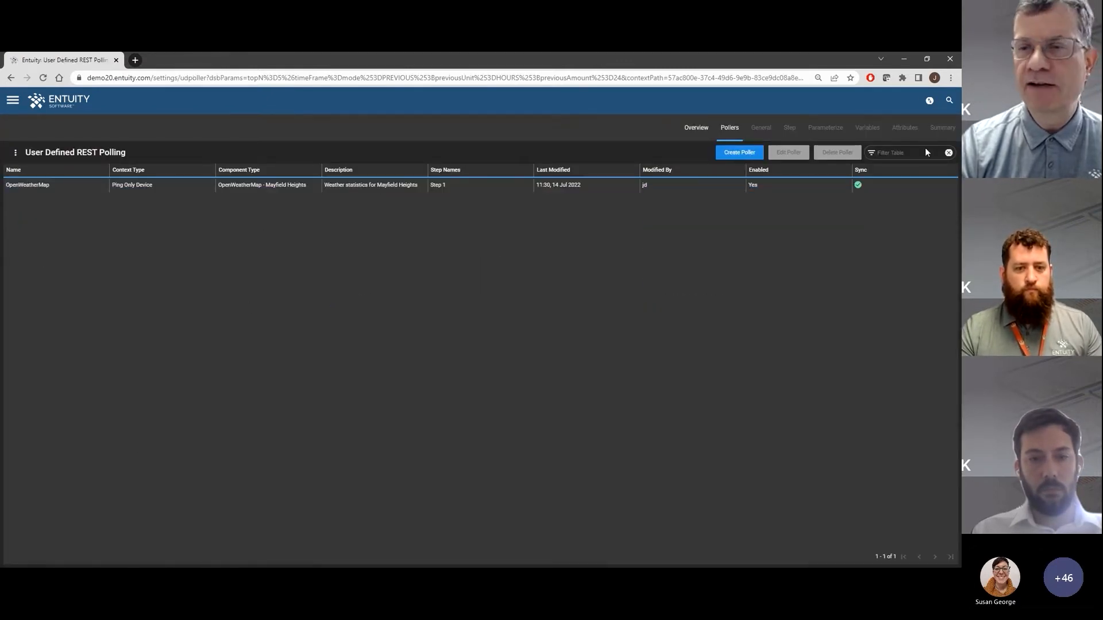
{"action": "left_click", "coordinate": [276, 184]}
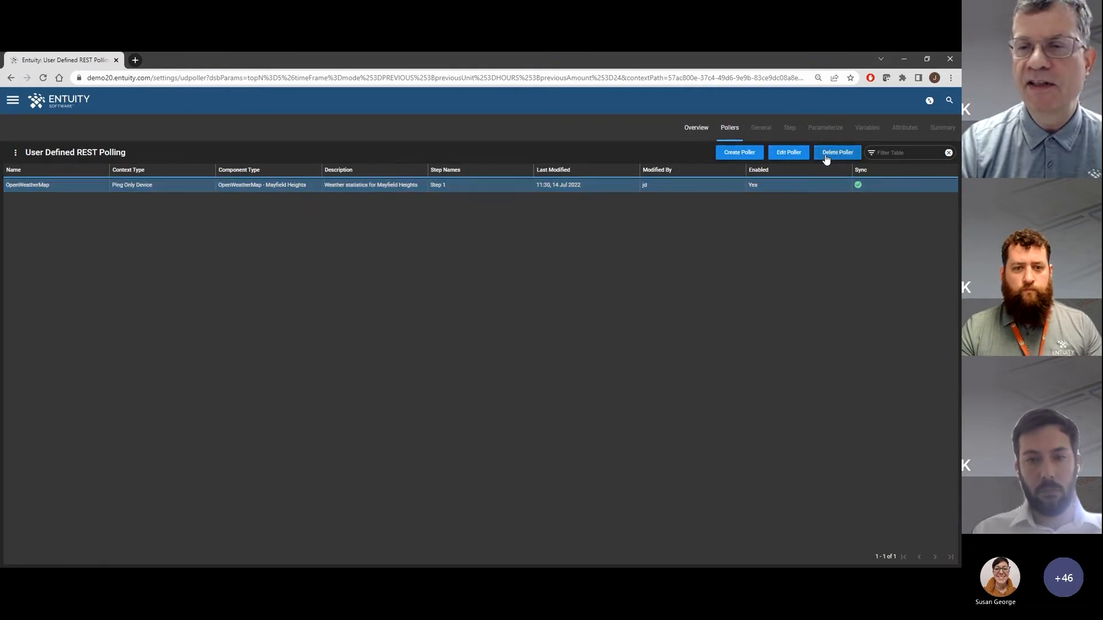
{"action": "left_click", "coordinate": [788, 153]}
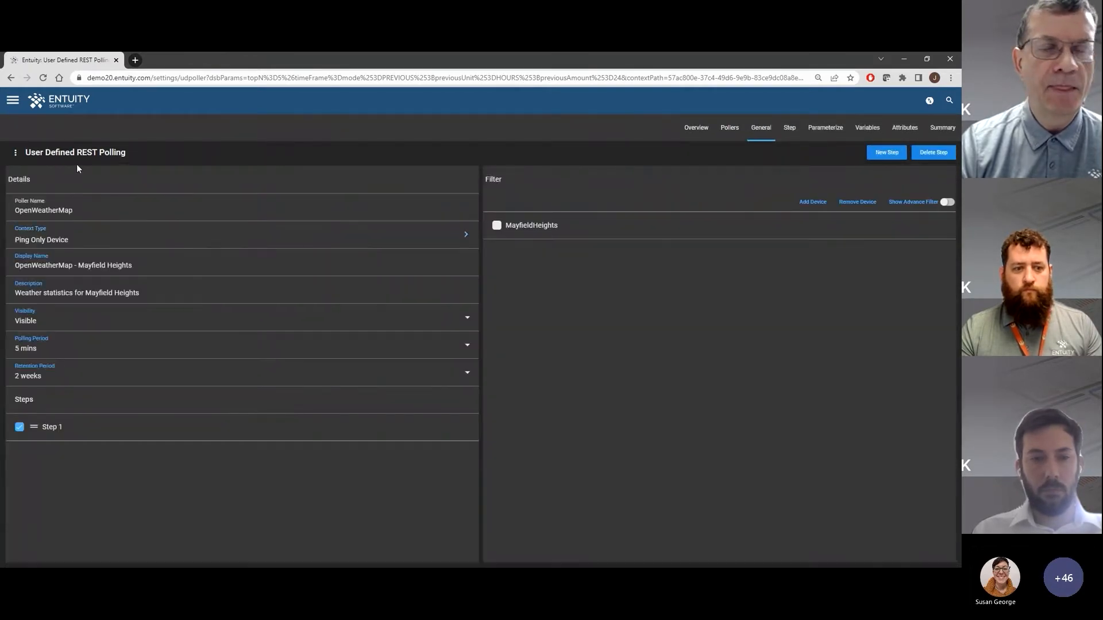
{"action": "left_click", "coordinate": [904, 128]}
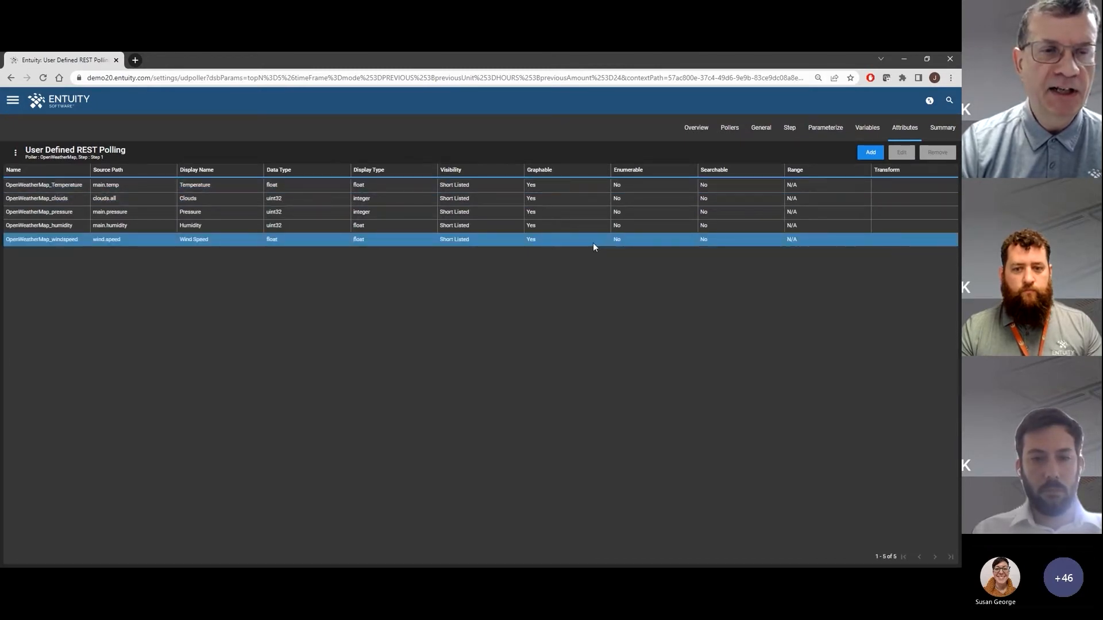
Try adding a poller attribute with the Data Explorer, using main.temp as its source path
{"action": "left_click", "coordinate": [877, 154]}
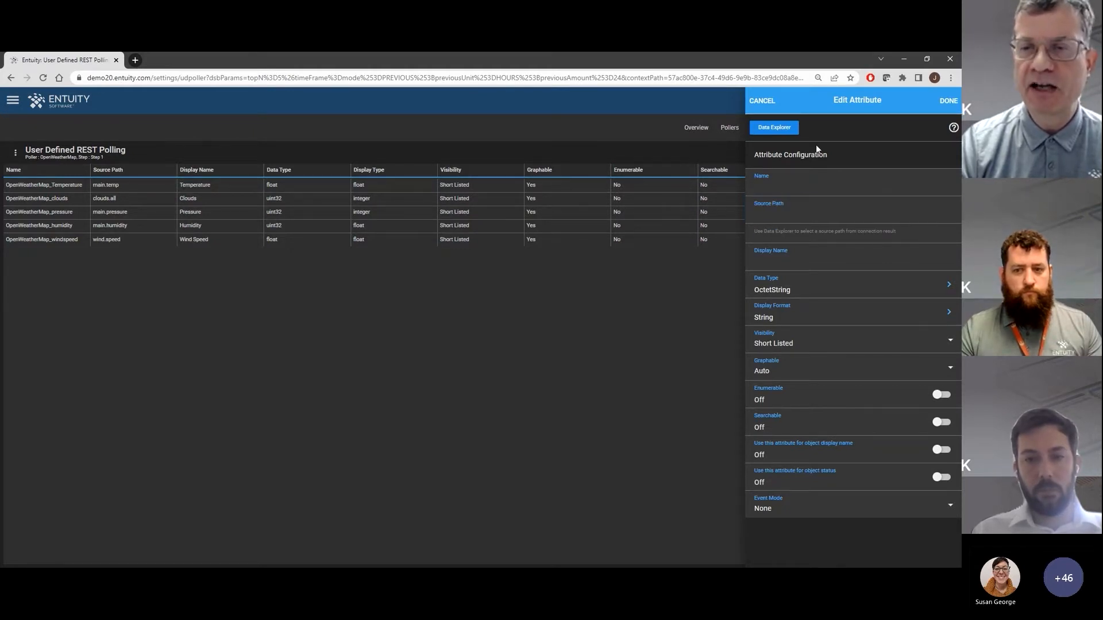
{"action": "left_click", "coordinate": [772, 129]}
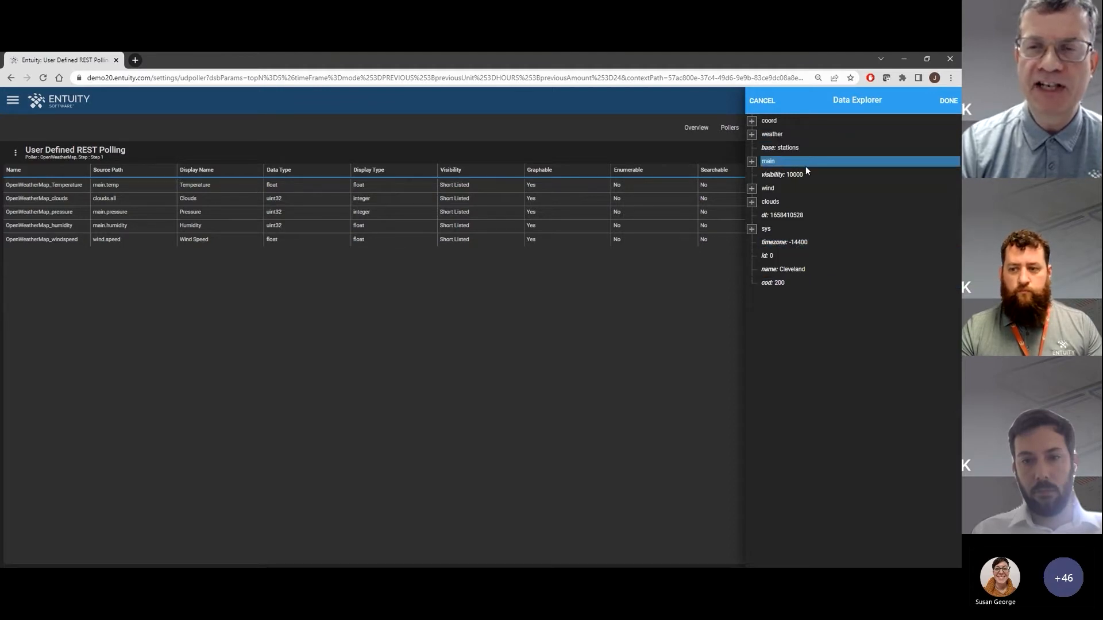
{"action": "left_click", "coordinate": [752, 162]}
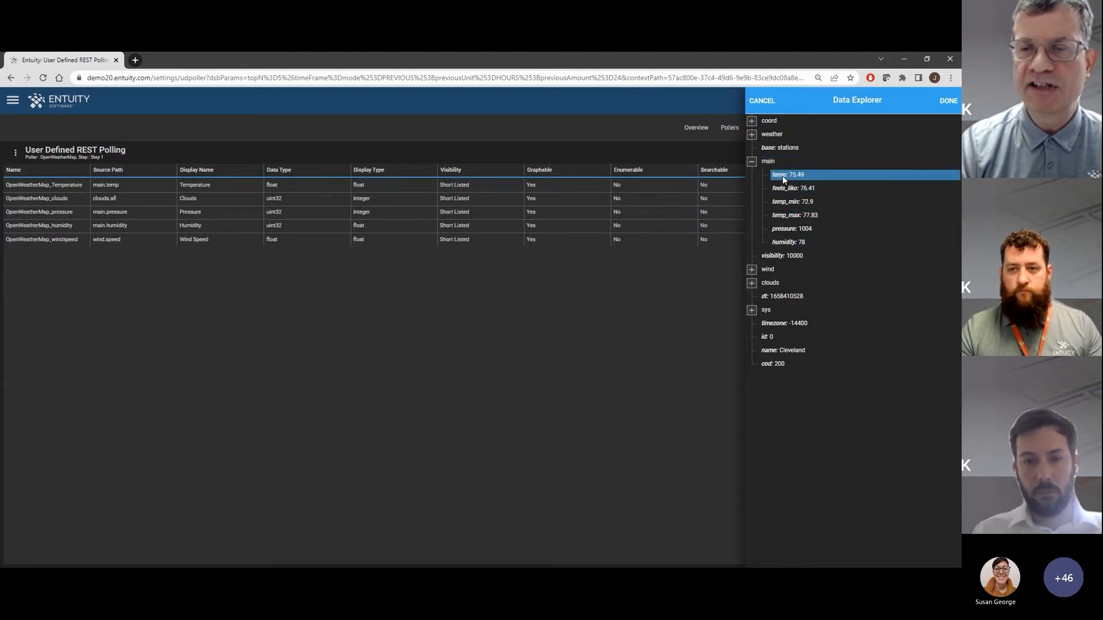
{"action": "left_click", "coordinate": [790, 175]}
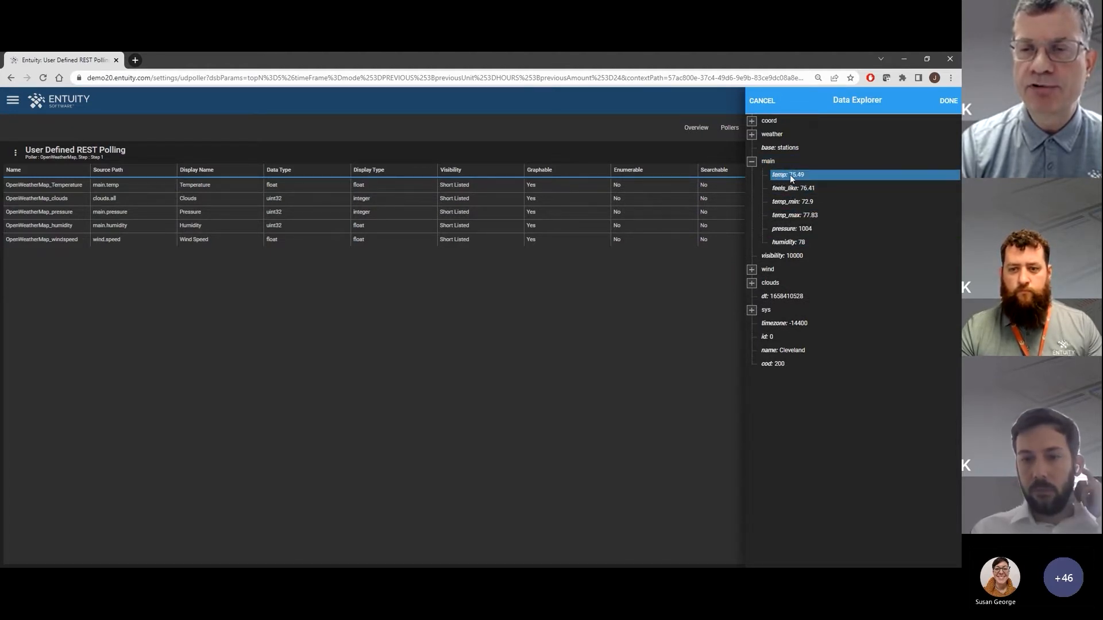
{"action": "left_click", "coordinate": [948, 100]}
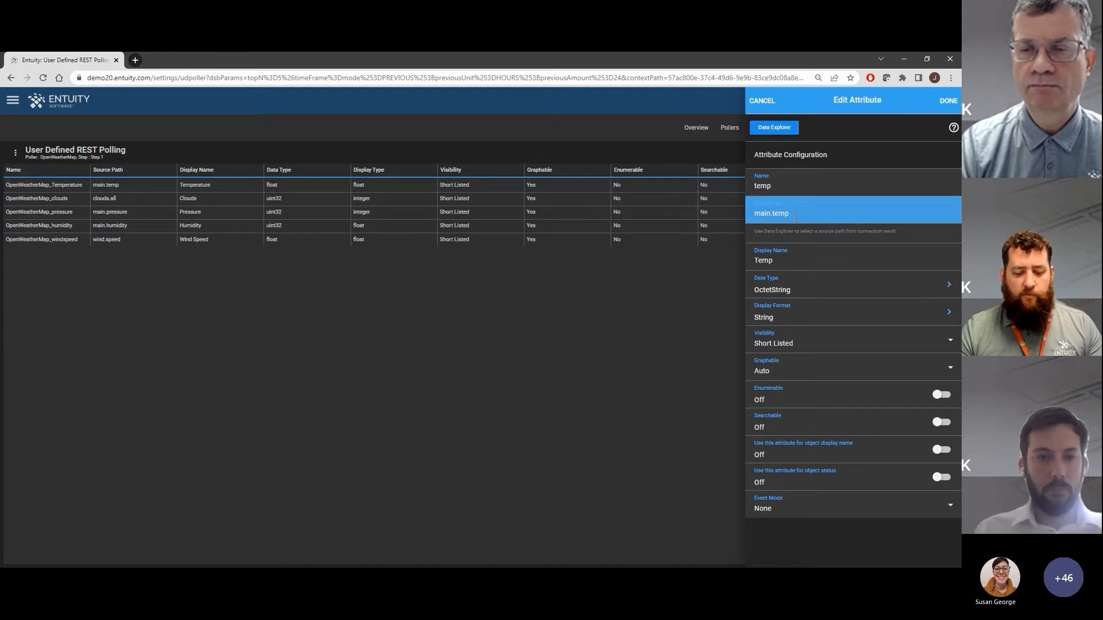
{"action": "left_click", "coordinate": [766, 104]}
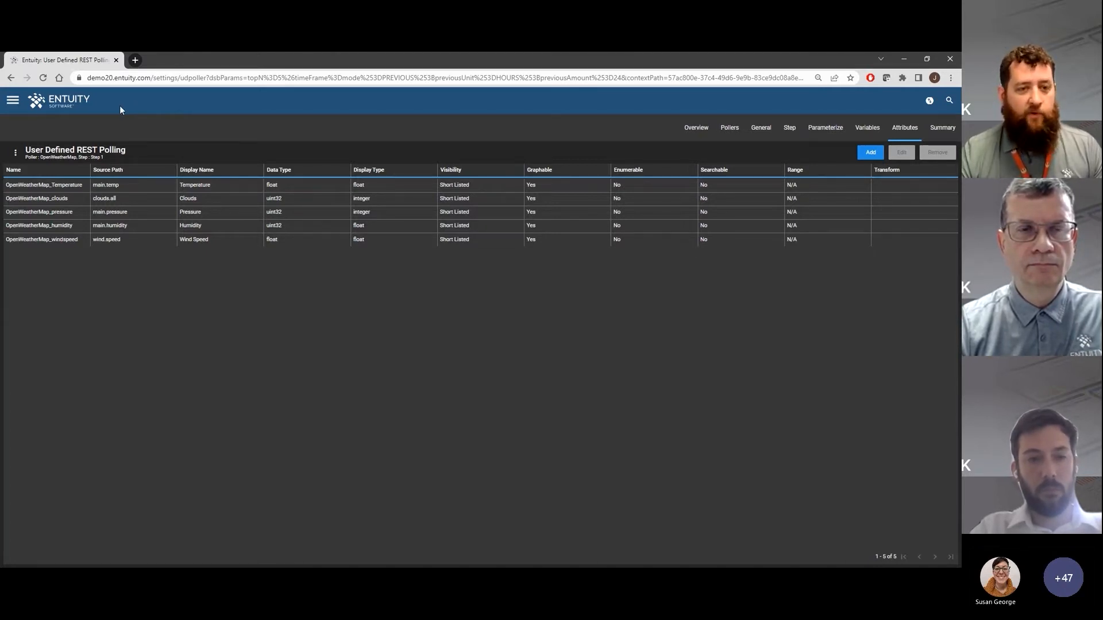
Return to My Network and open the MayfieldHeights device from All Objects
{"action": "left_click", "coordinate": [72, 107]}
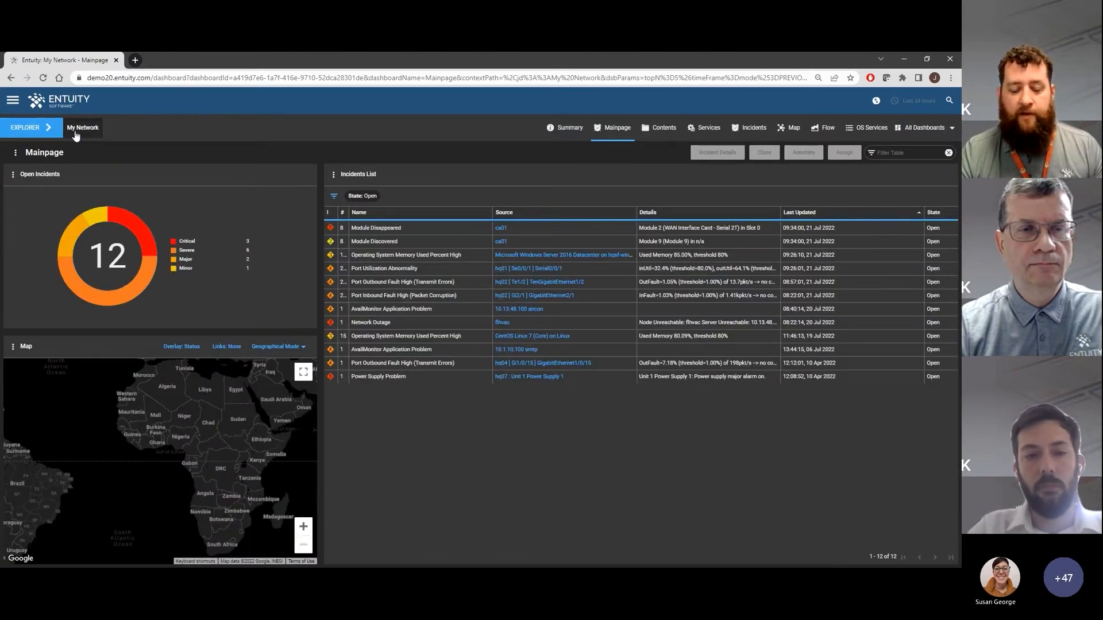
{"action": "left_click", "coordinate": [75, 132]}
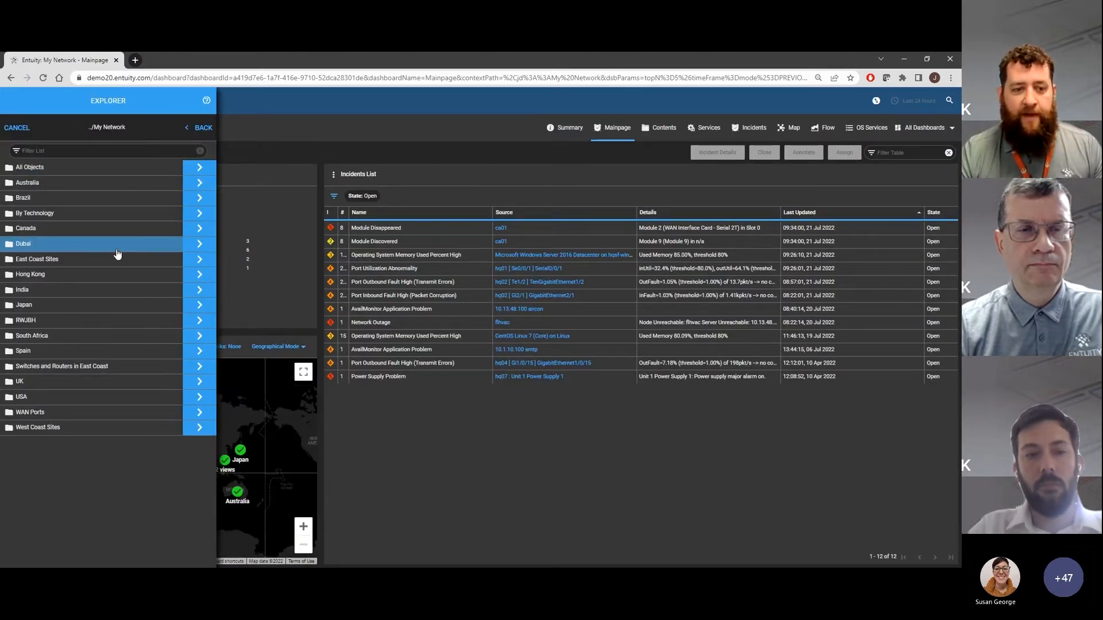
{"action": "left_click", "coordinate": [199, 167]}
{"action": "scroll", "coordinate": [79, 463], "scroll_direction": "down", "scroll_amount": 5}
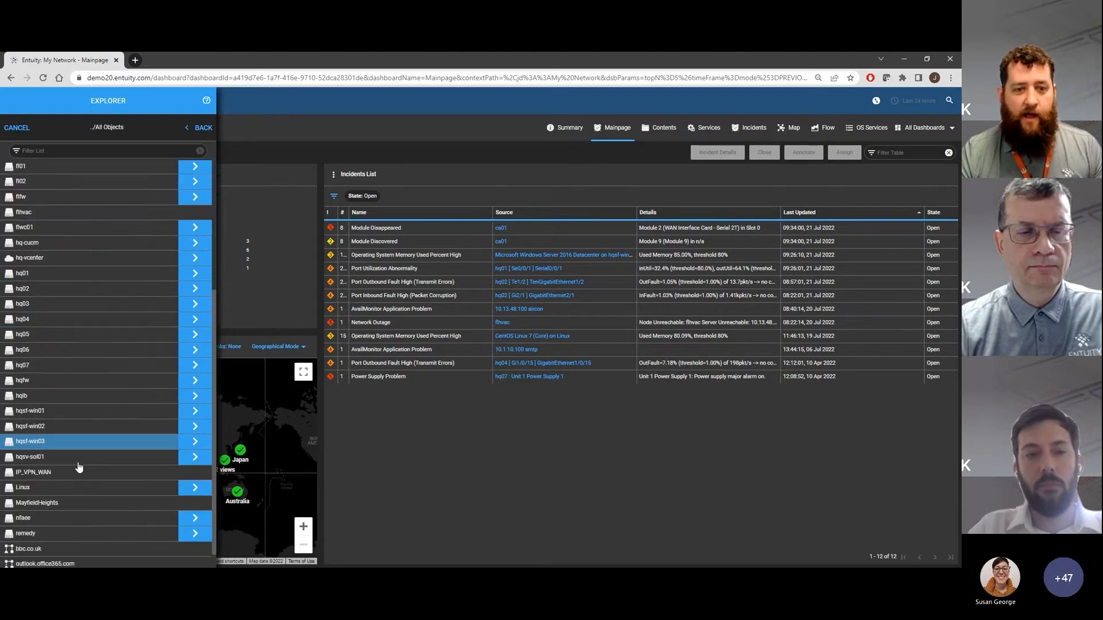
{"action": "left_click", "coordinate": [56, 504]}
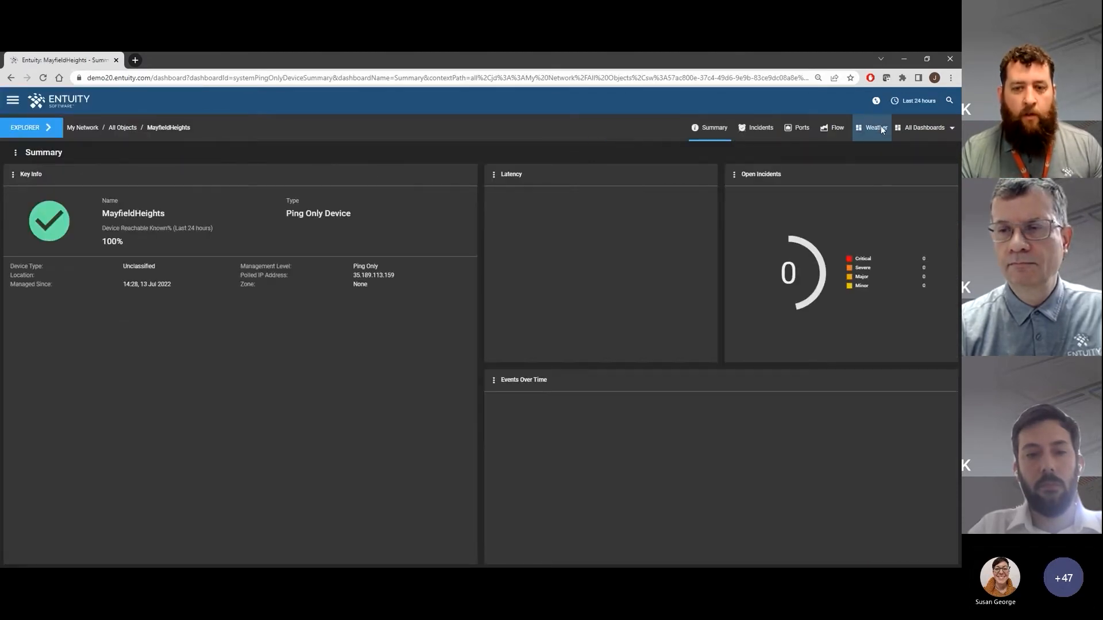
Show the MayfieldHeights device's Weather dashboard for the last 7 days
{"action": "left_click", "coordinate": [876, 128]}
{"action": "left_click", "coordinate": [913, 101]}
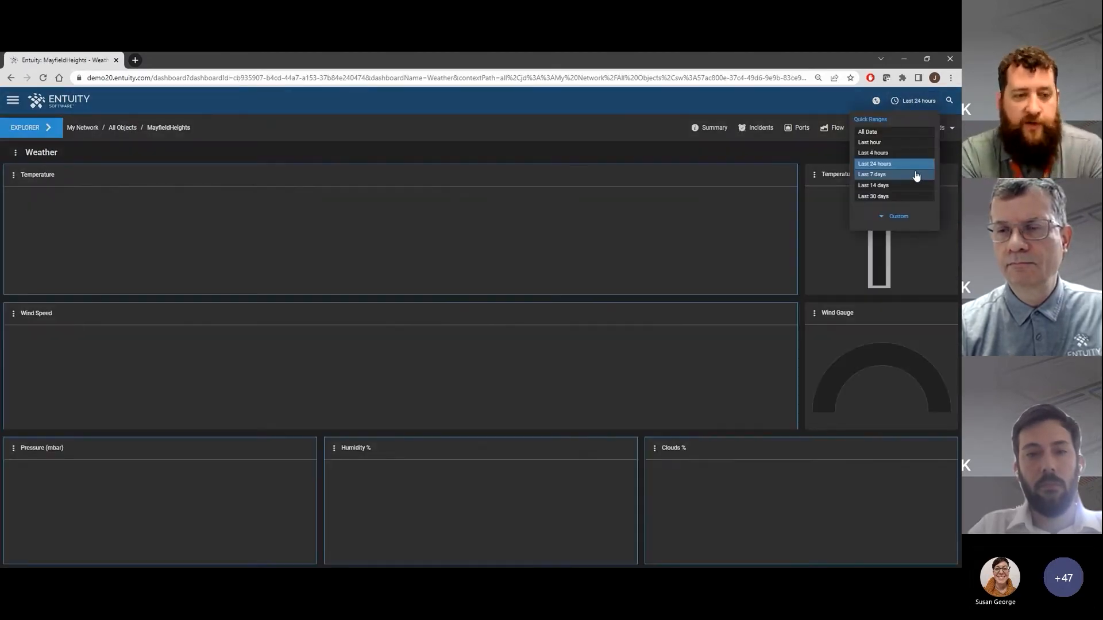
{"action": "left_click", "coordinate": [876, 175]}
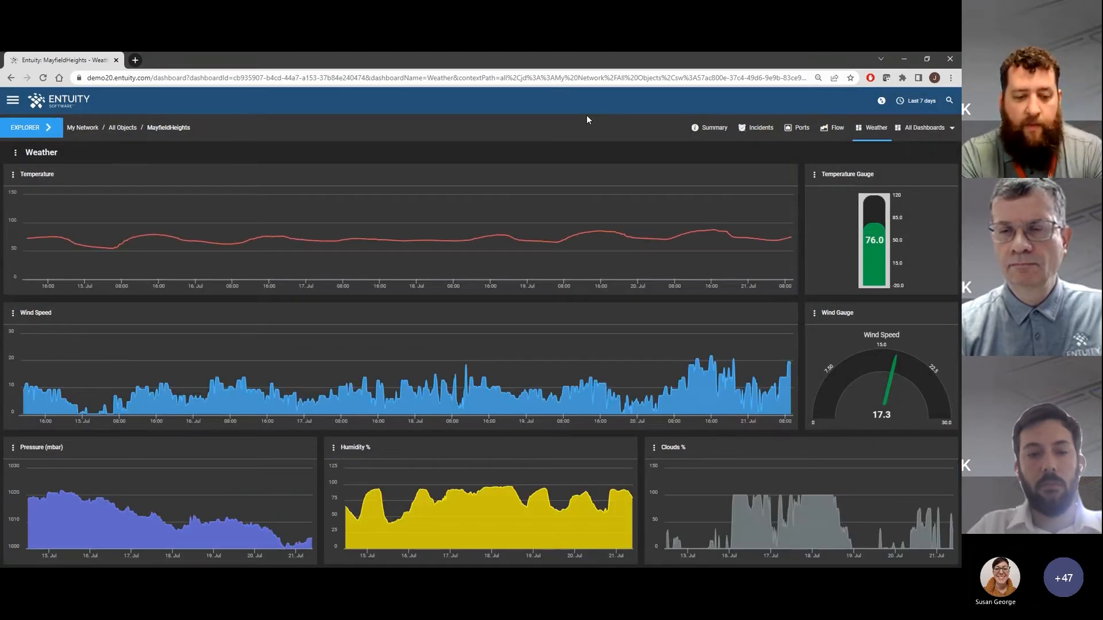
{"action": "mouse_move", "coordinate": [715, 233]}
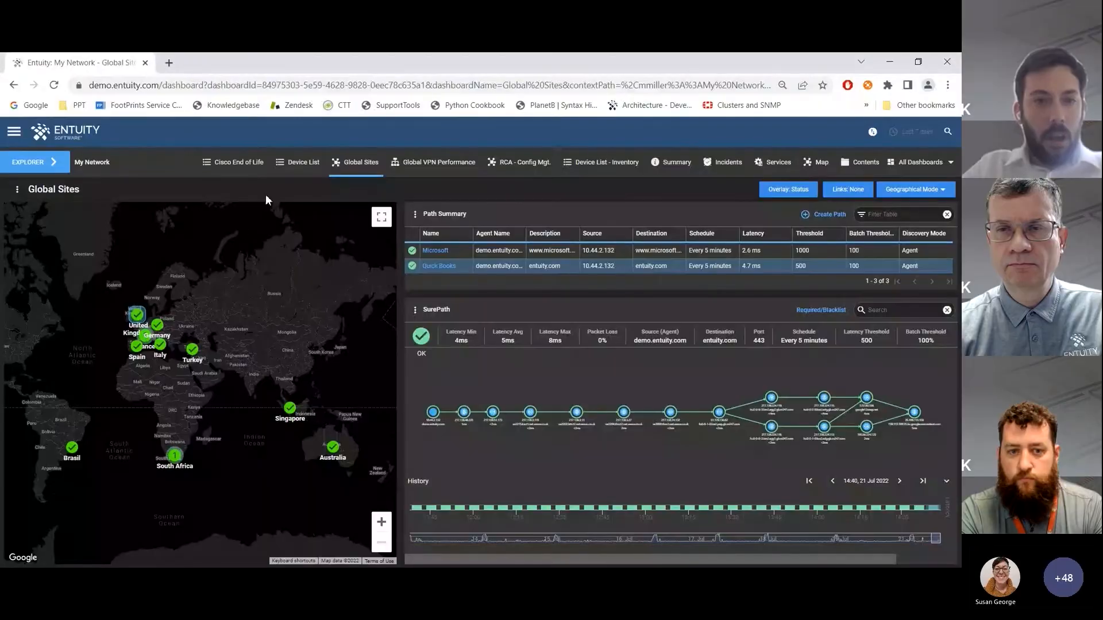
On the demo.entuity.com server, open the ciscoEoX poller for editing from User Defined REST Polling in Administration
{"action": "left_click", "coordinate": [14, 137]}
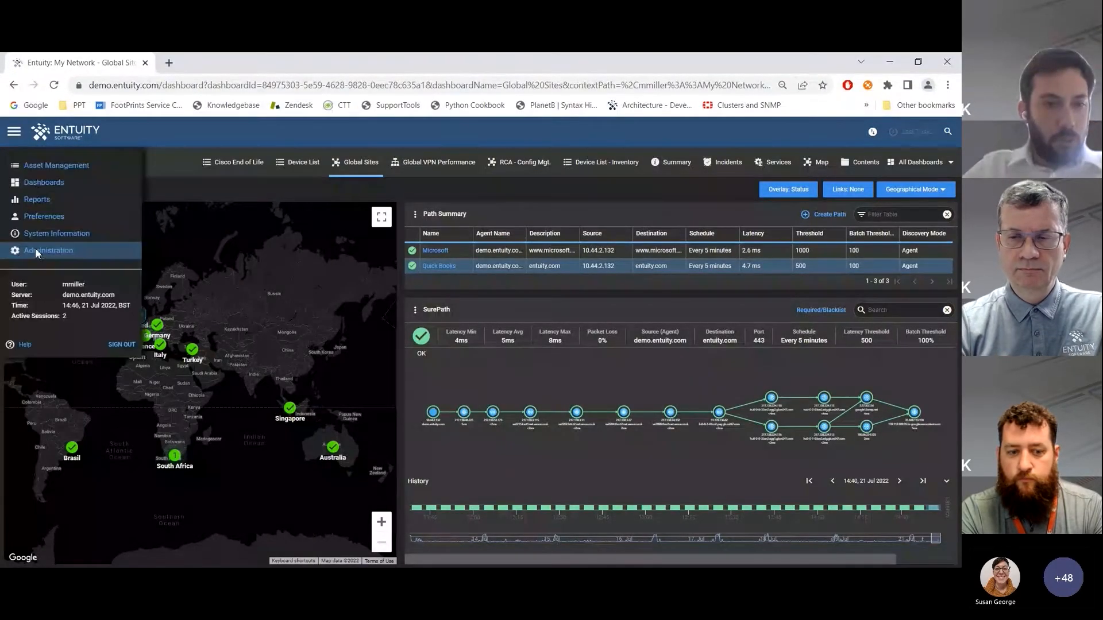
{"action": "left_click", "coordinate": [35, 247]}
{"action": "scroll", "coordinate": [128, 405], "scroll_direction": "down", "scroll_amount": 3}
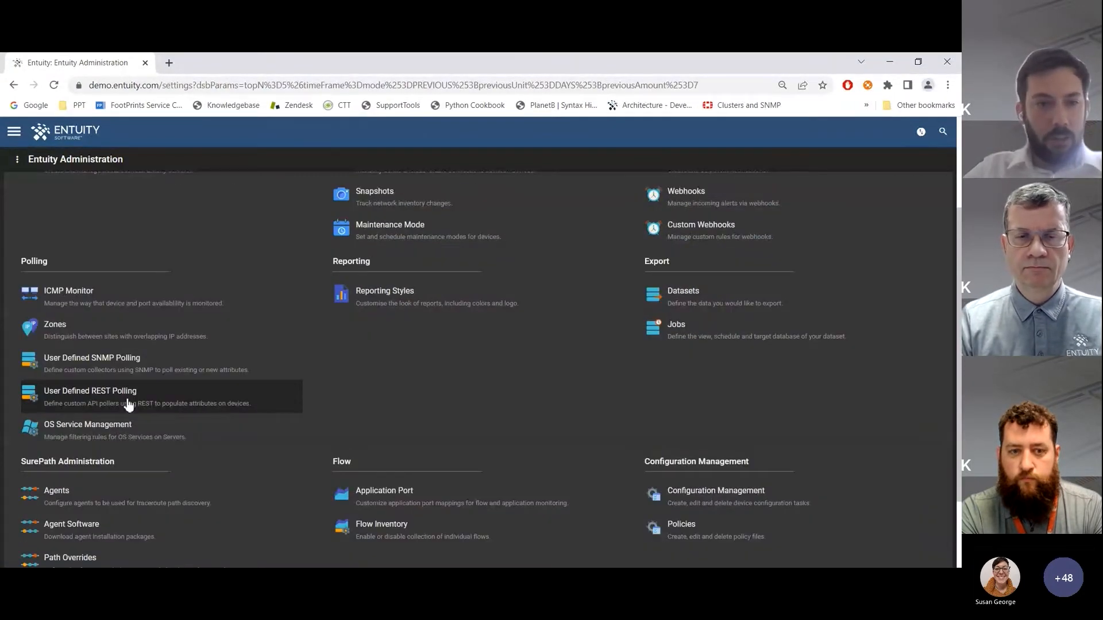
{"action": "left_click", "coordinate": [127, 405]}
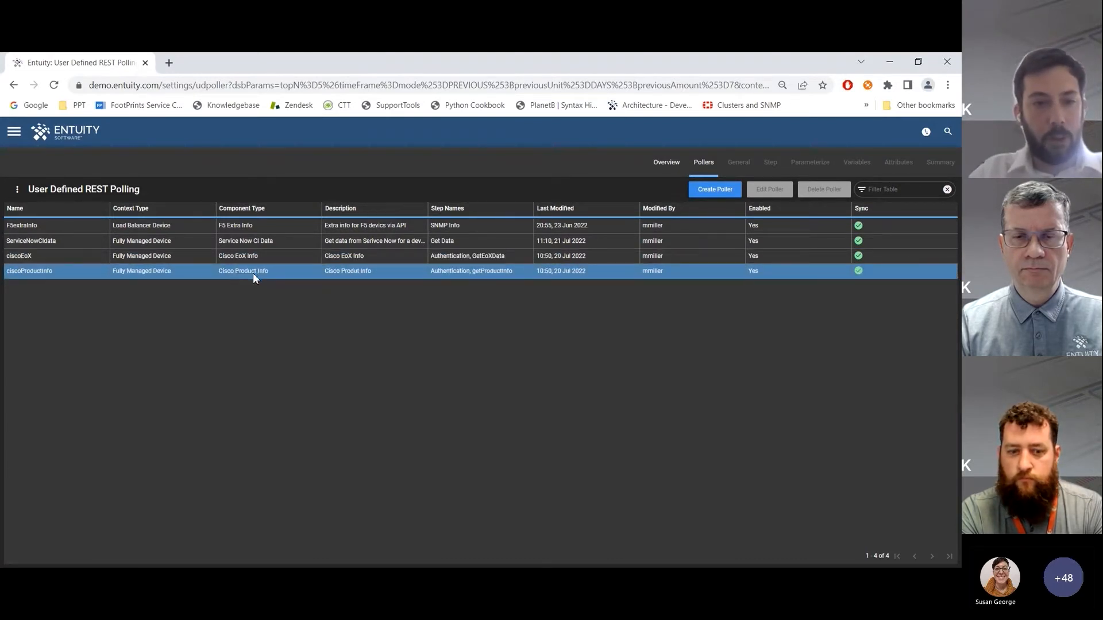
{"action": "left_click", "coordinate": [246, 258]}
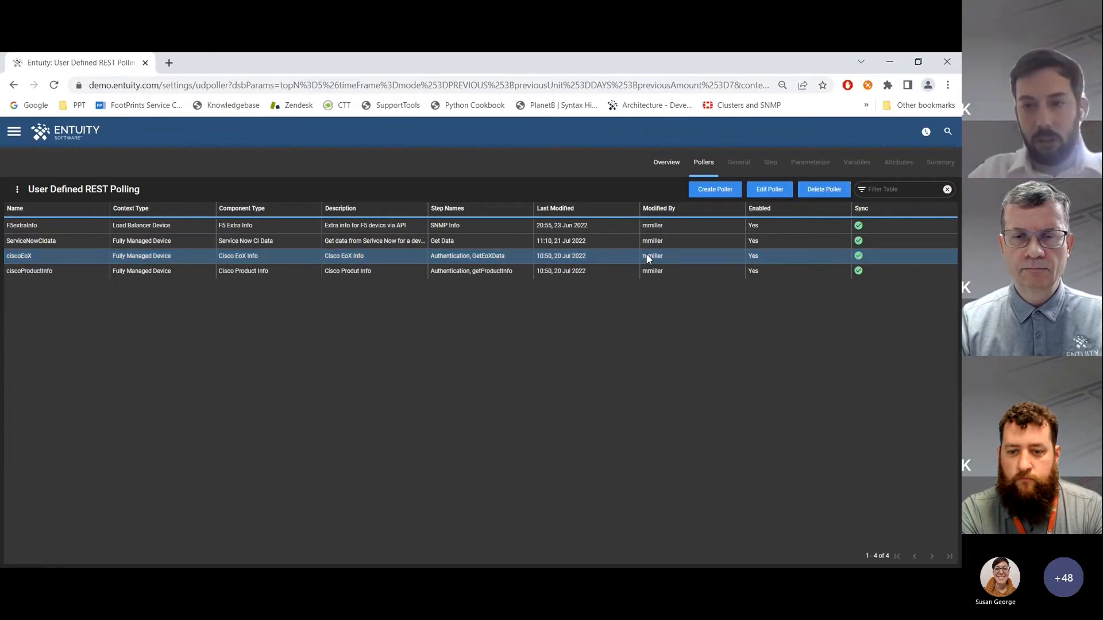
{"action": "left_click", "coordinate": [764, 196]}
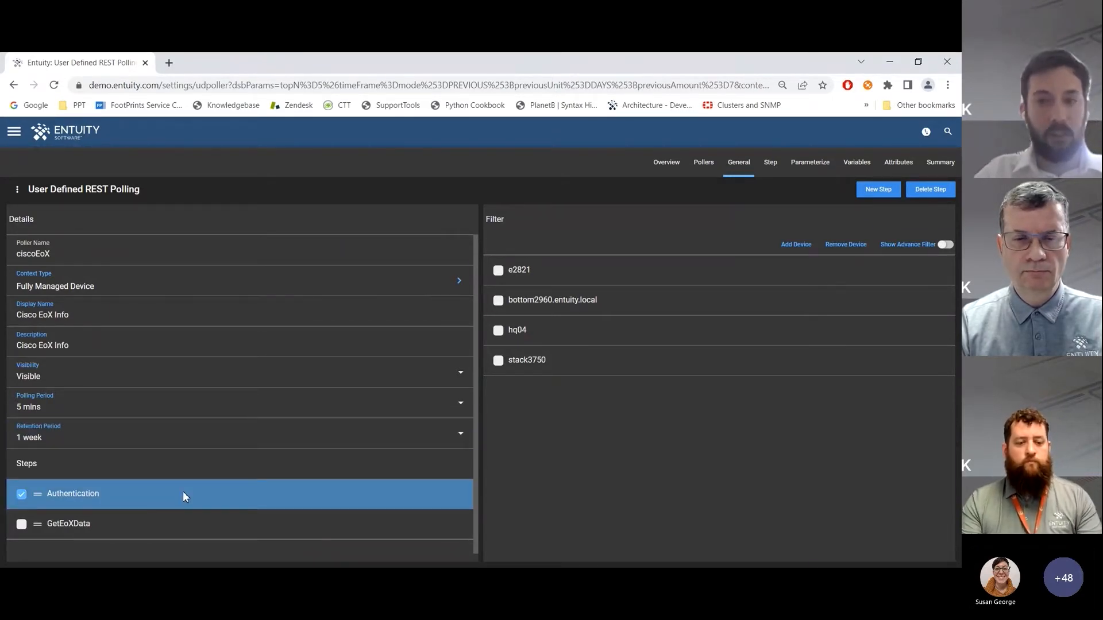
Examine the connection settings and variables of the ciscoEoX poller's Authentication step
{"action": "left_click", "coordinate": [780, 166]}
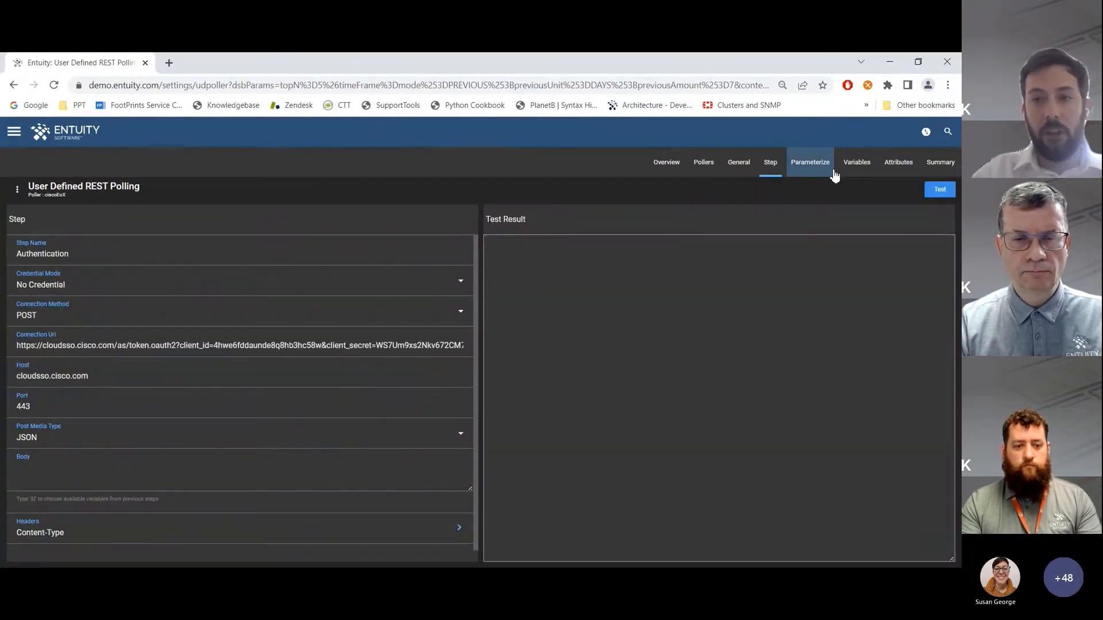
{"action": "left_click", "coordinate": [852, 166]}
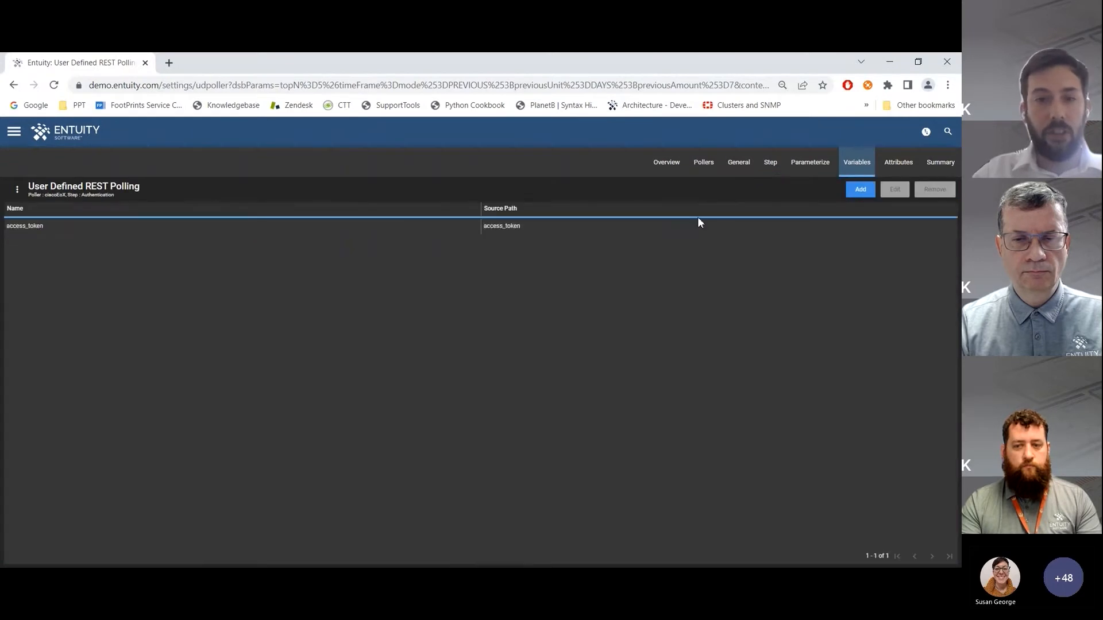
{"action": "left_click", "coordinate": [207, 227]}
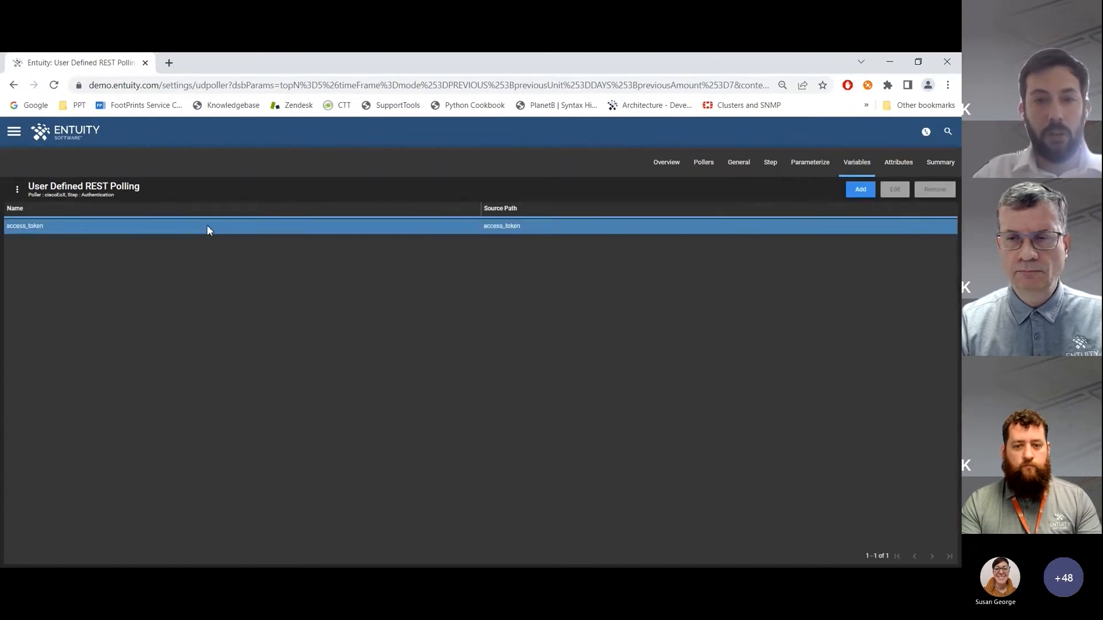
Select the poller's GetEoXData step and examine its connection settings and Authorization header
{"action": "left_click", "coordinate": [741, 167]}
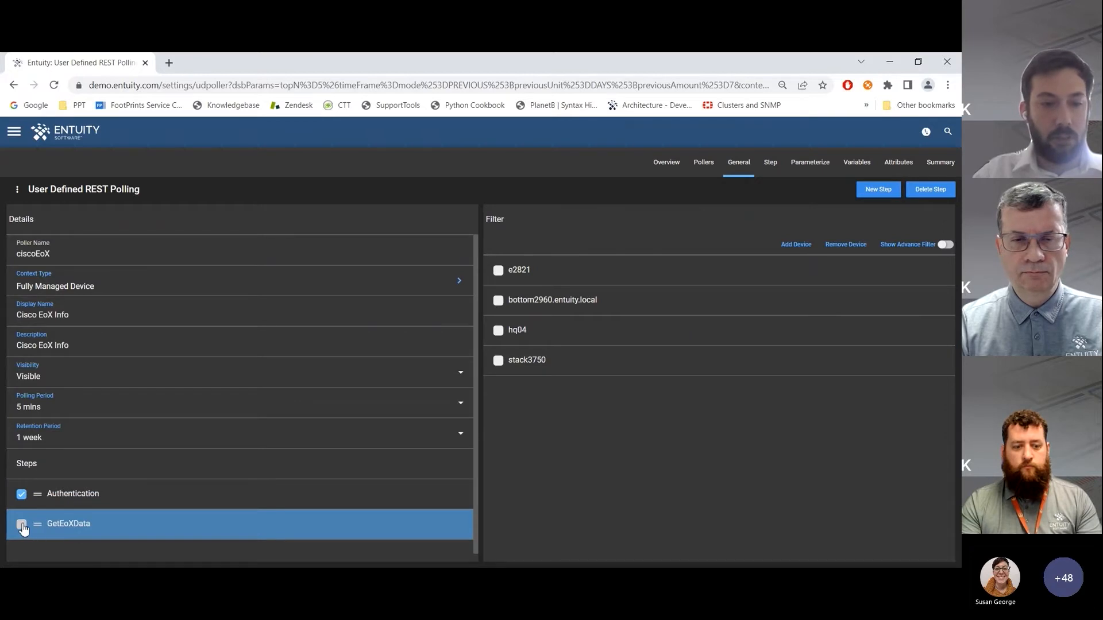
{"action": "left_click", "coordinate": [22, 524]}
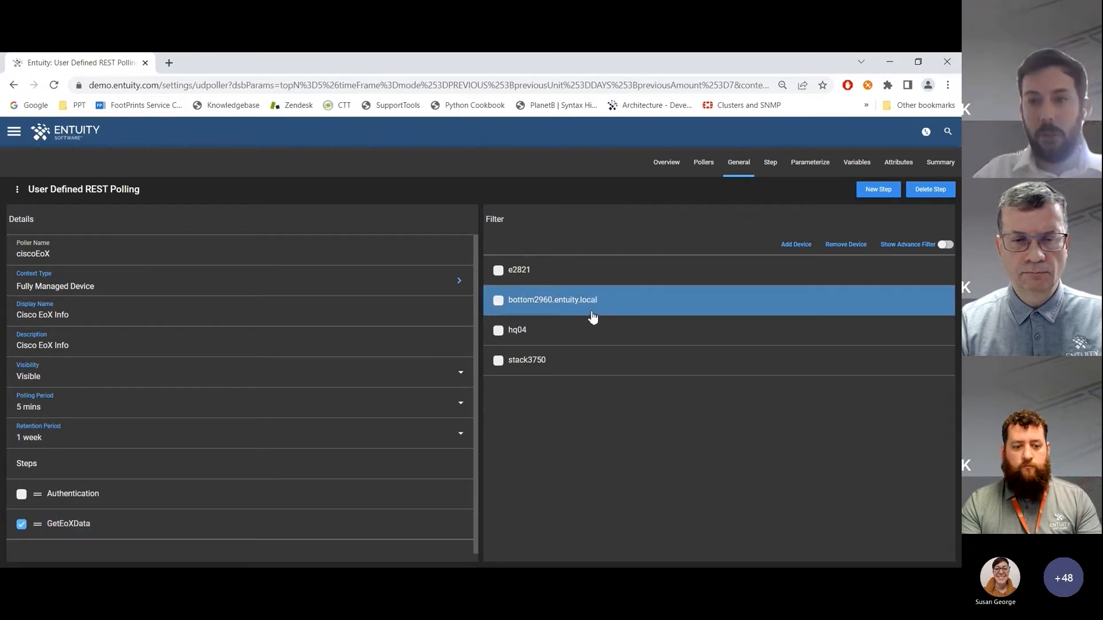
{"action": "left_click", "coordinate": [770, 165]}
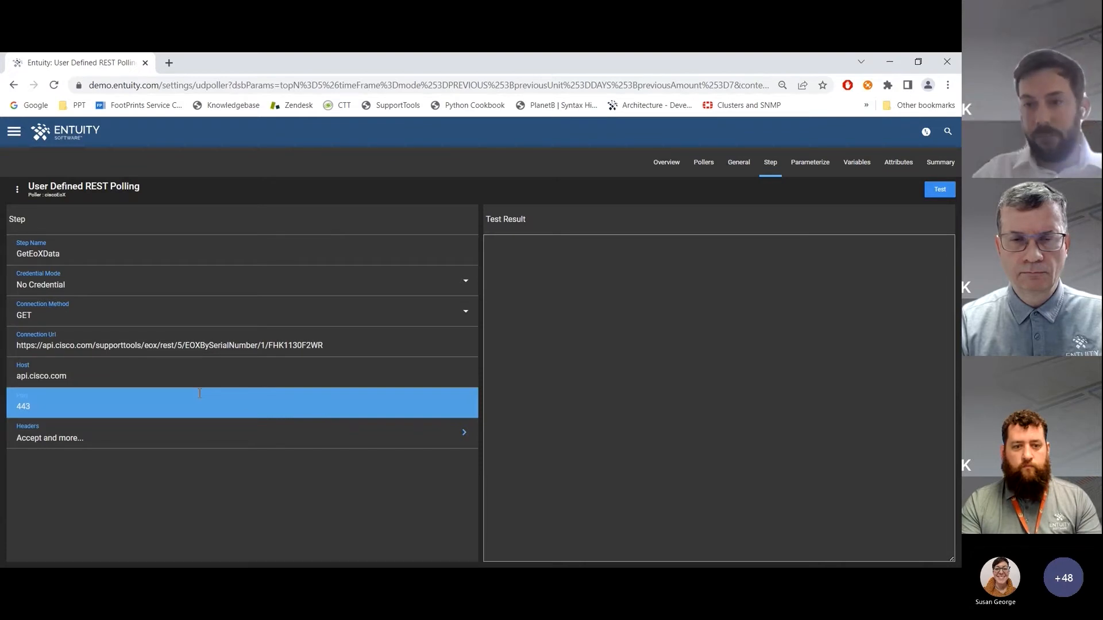
{"action": "left_click", "coordinate": [201, 434]}
{"action": "left_click", "coordinate": [867, 268]}
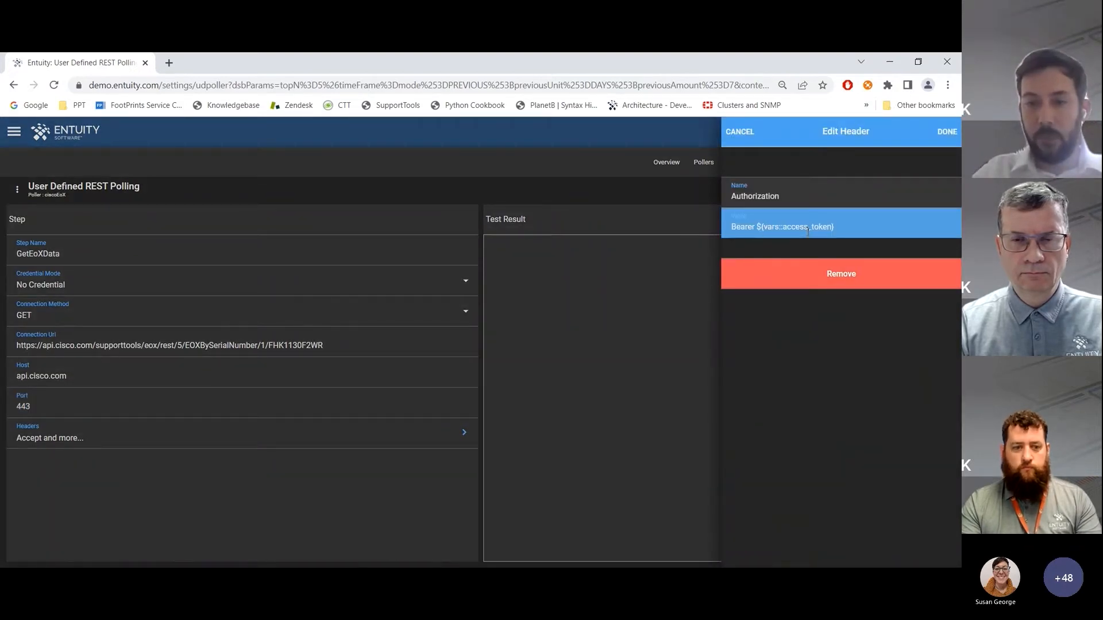
{"action": "left_click", "coordinate": [741, 143]}
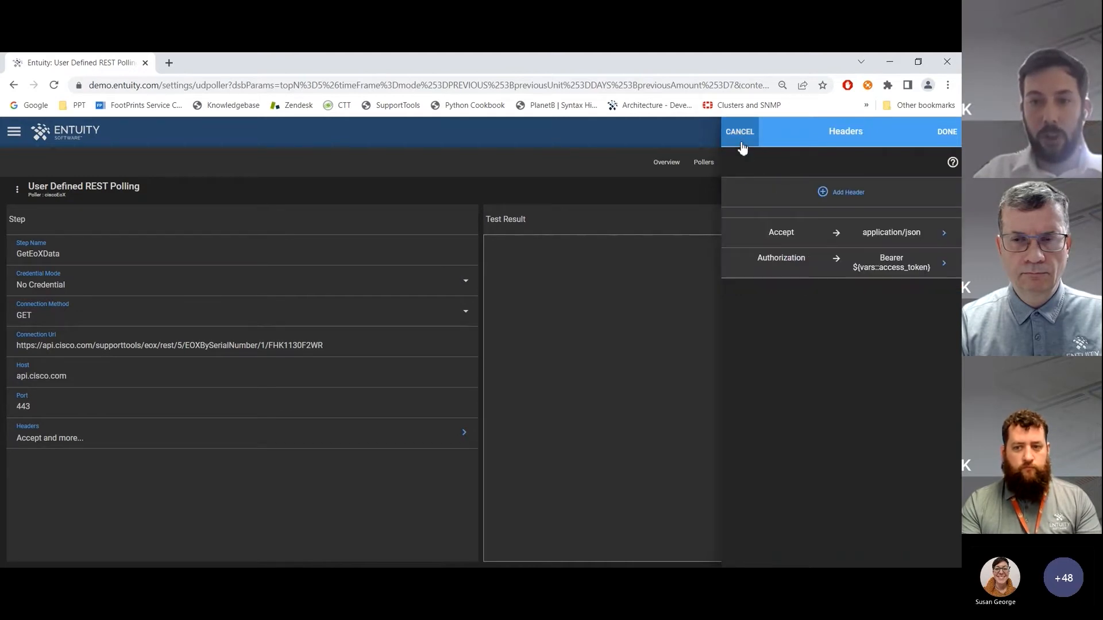
{"action": "left_click", "coordinate": [733, 143]}
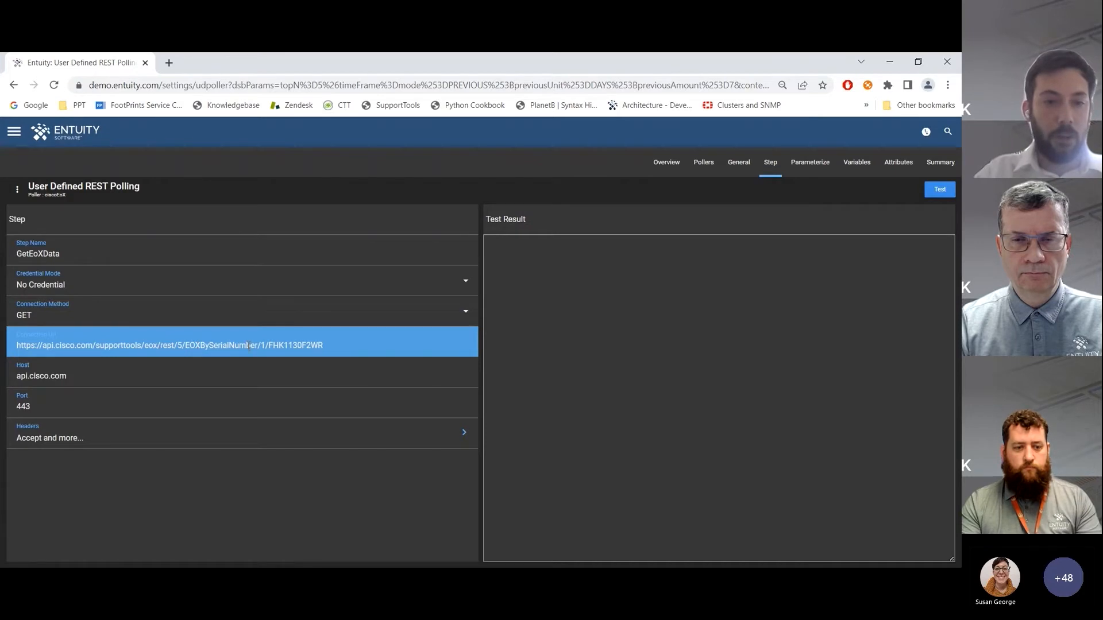
Highlight the serial number in the GetEoXData connection URL and view how the path components are parameterized
{"action": "double_click", "coordinate": [283, 347]}
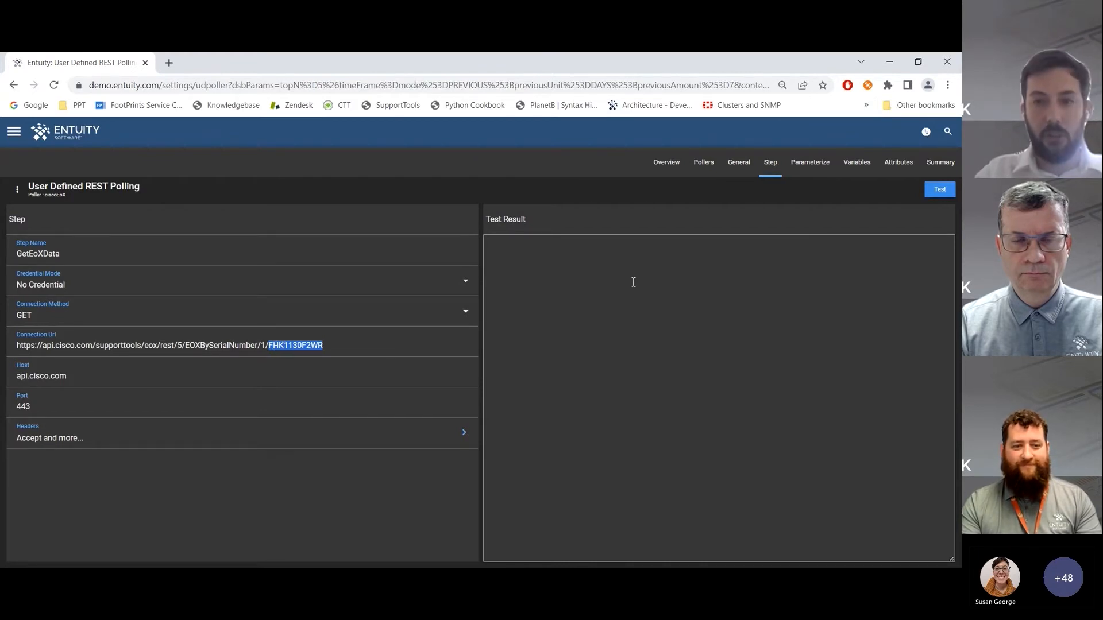
{"action": "left_click", "coordinate": [806, 179]}
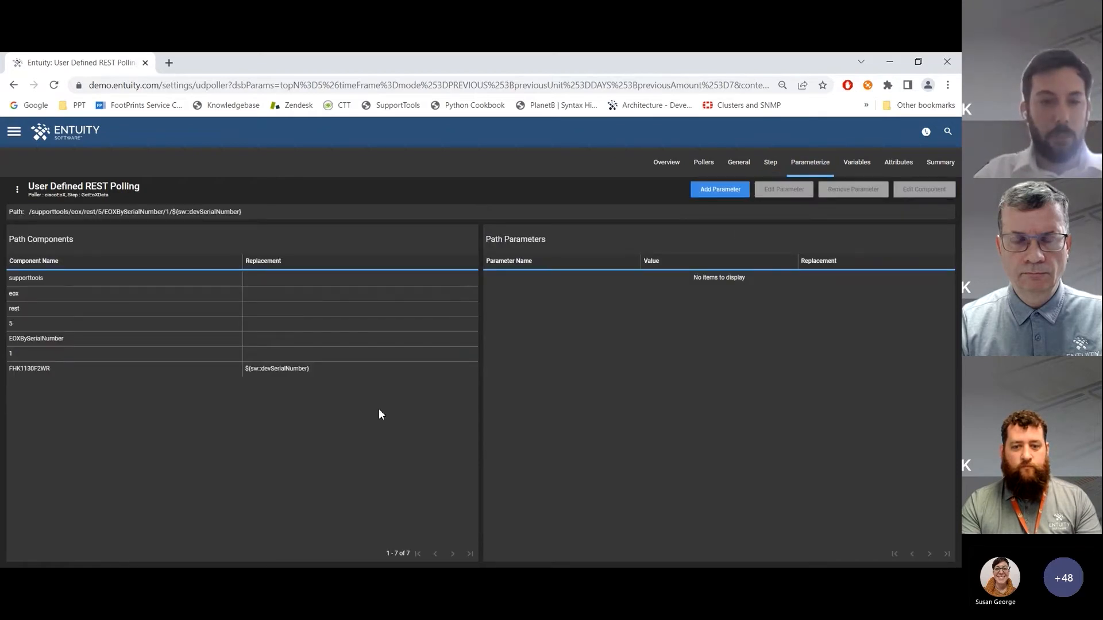
Examine the ciscoEoX poller's serial number path component, its device filter, and the attributes of the GetEoXData step
{"action": "left_click", "coordinate": [163, 370]}
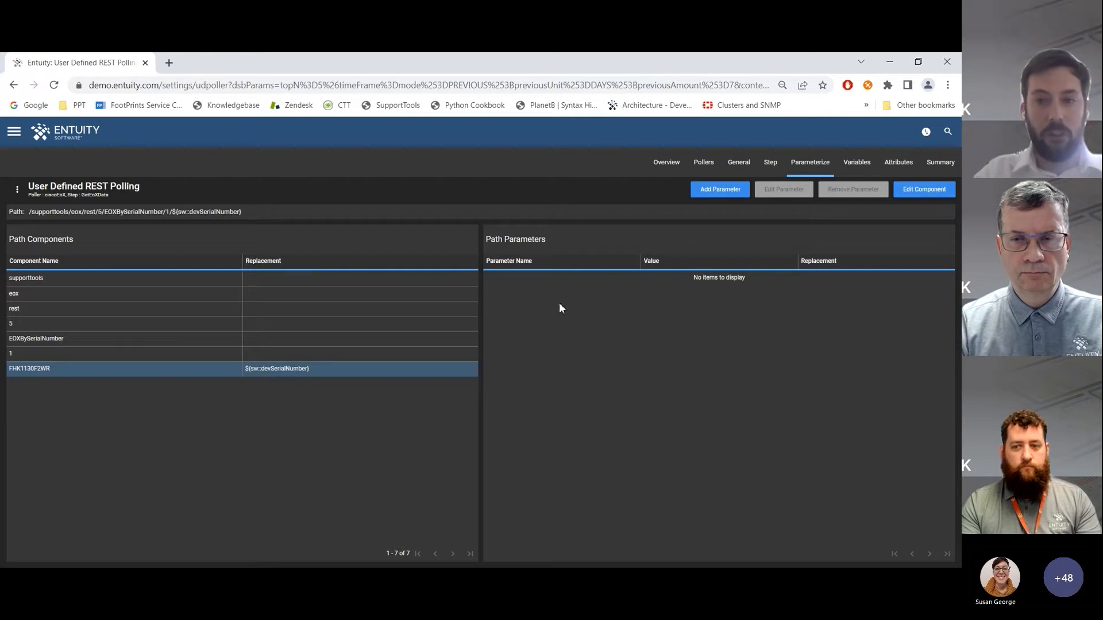
{"action": "left_click", "coordinate": [741, 163]}
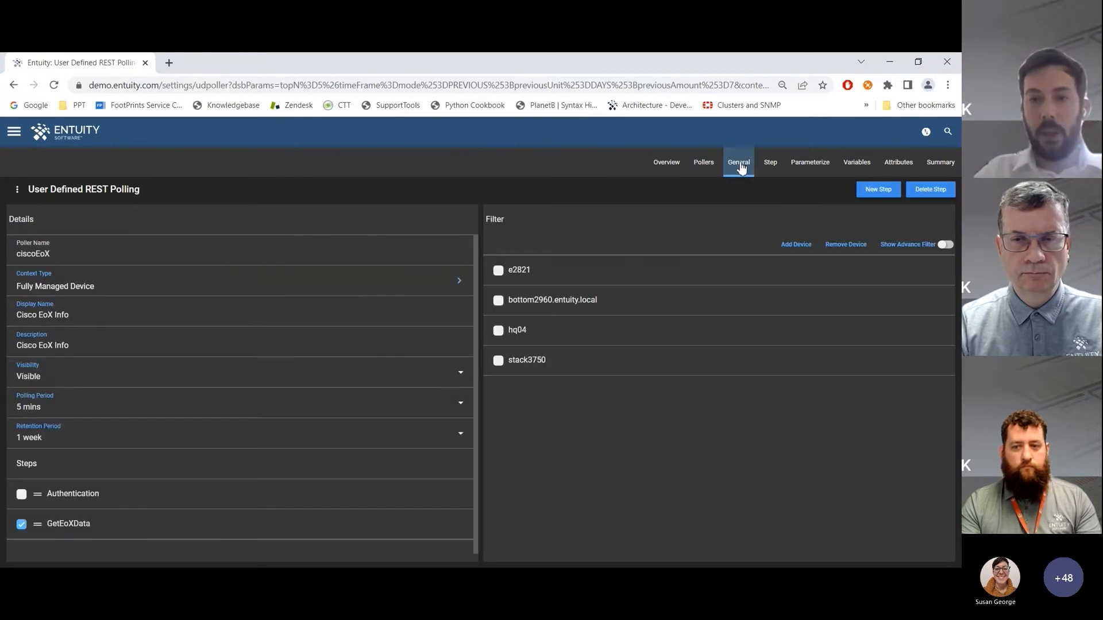
{"action": "left_click", "coordinate": [617, 298]}
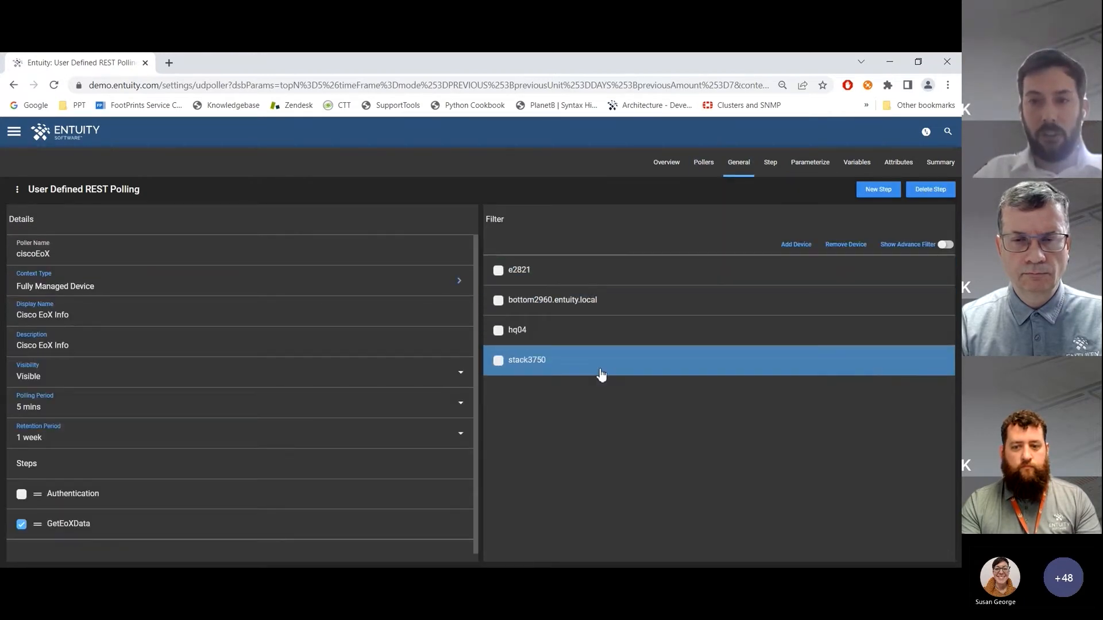
{"action": "left_click", "coordinate": [806, 170]}
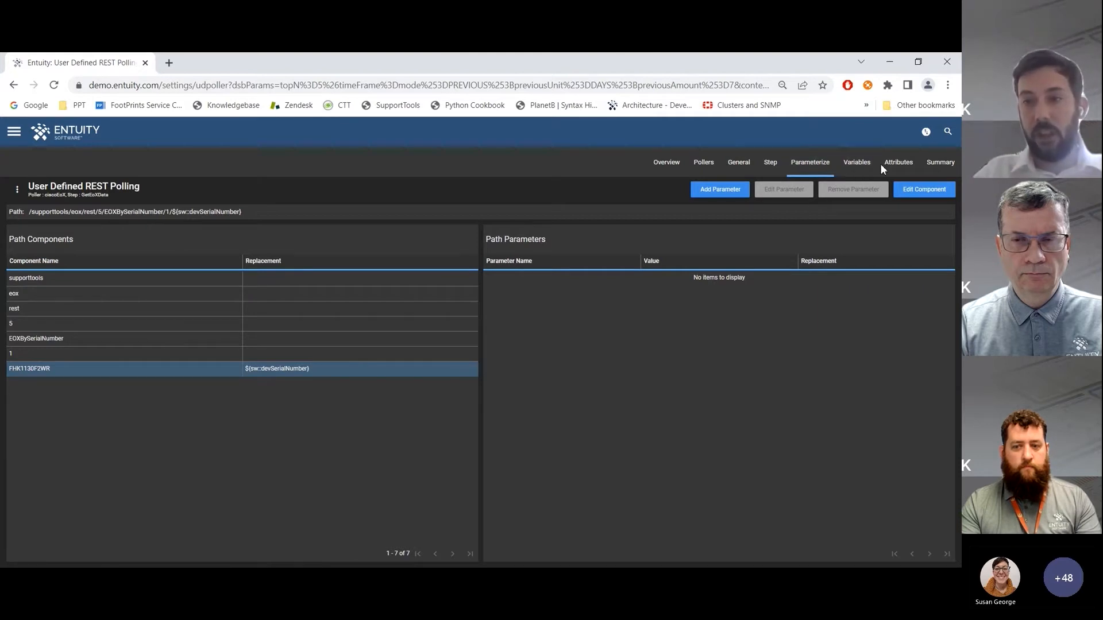
{"action": "left_click", "coordinate": [896, 165]}
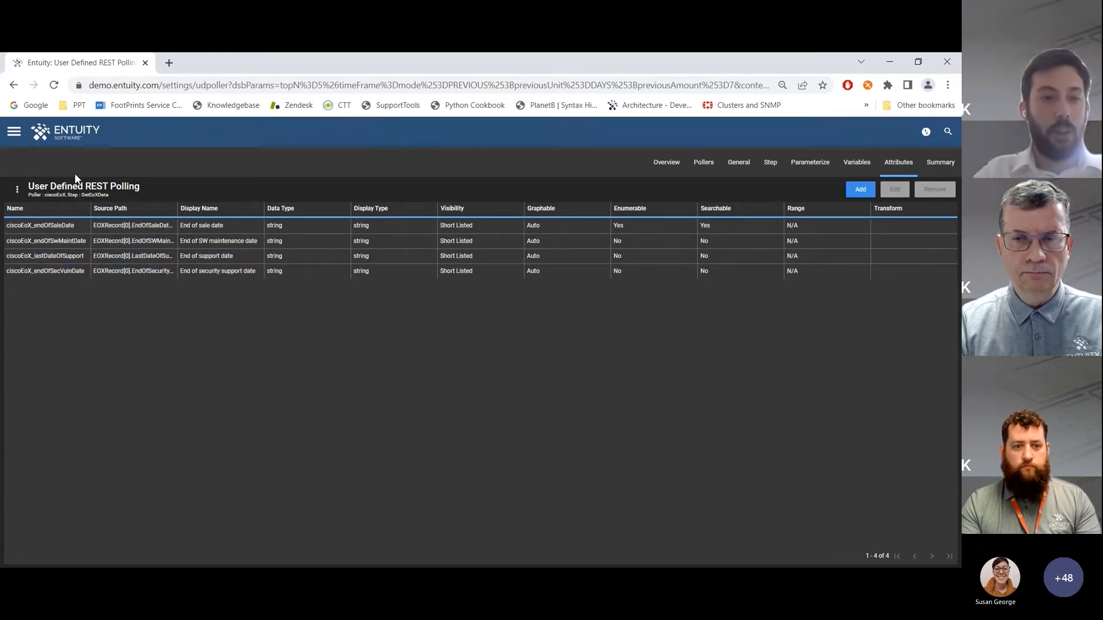
Leave the ciscoEoX poller without saving and view the Cisco End of Life dashboard
{"action": "left_click", "coordinate": [73, 141]}
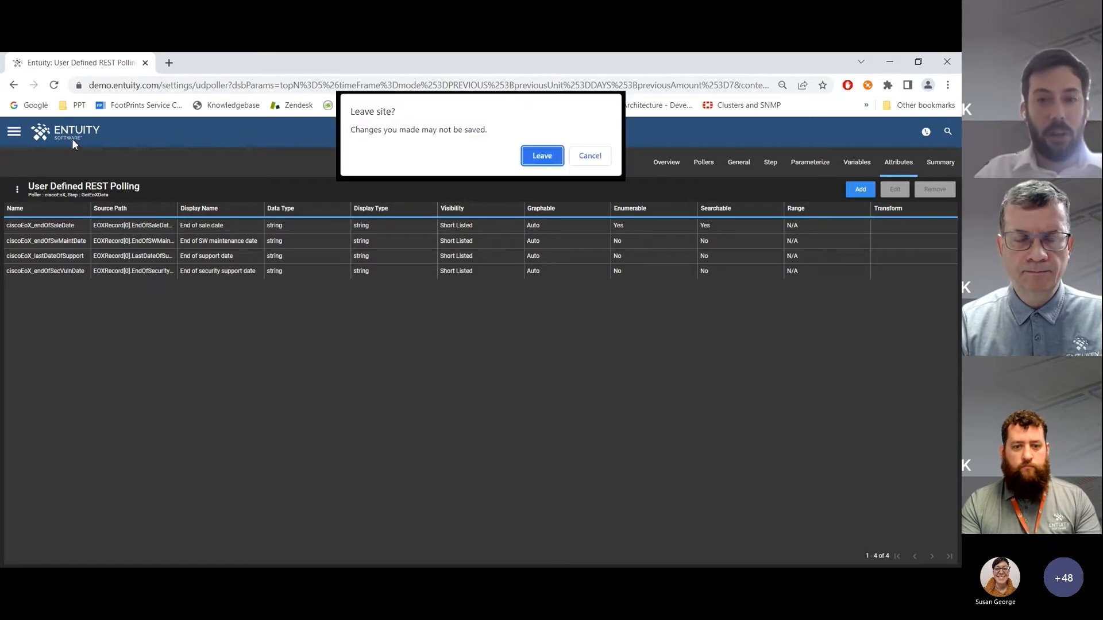
{"action": "left_click", "coordinate": [592, 155]}
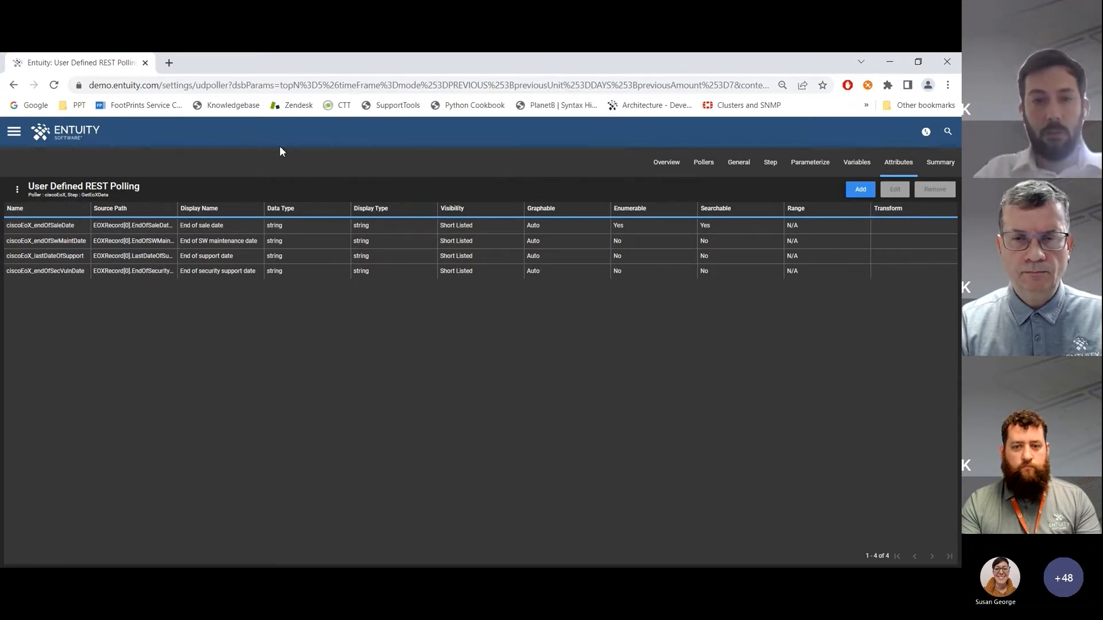
{"action": "left_click", "coordinate": [72, 133]}
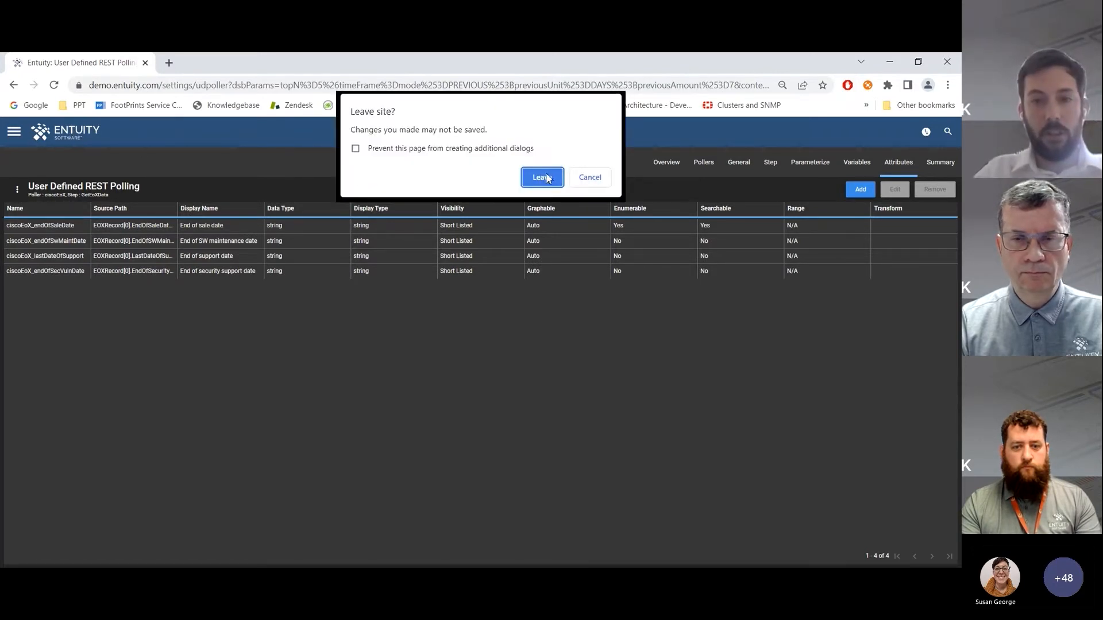
{"action": "left_click", "coordinate": [545, 176]}
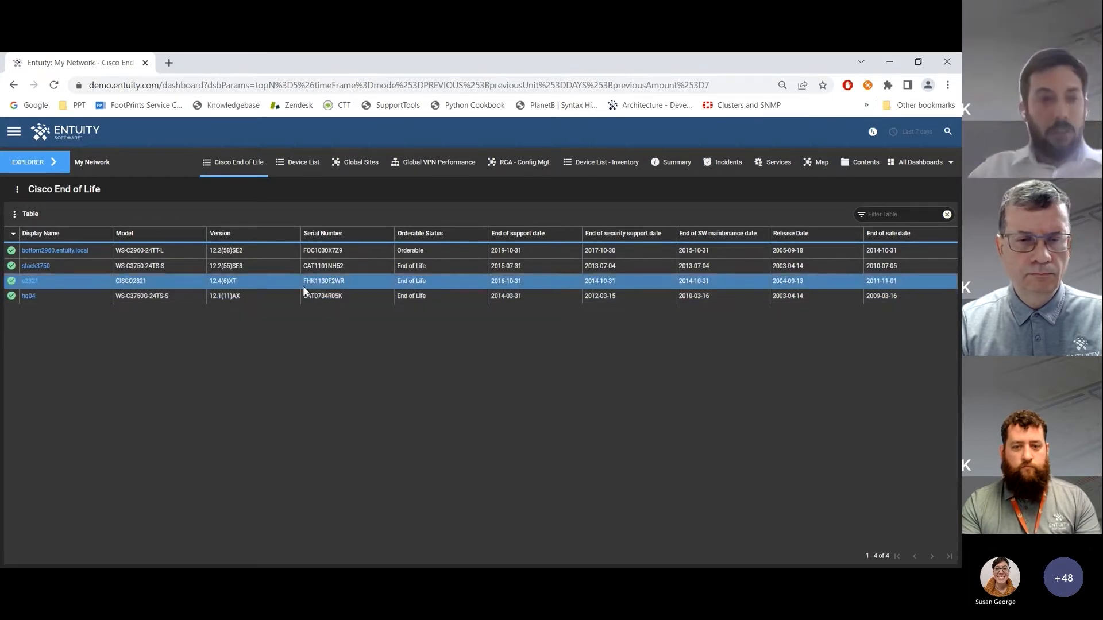
Open the ServiceNowCIdata poller for editing from User Defined REST Polling in Administration
{"action": "left_click", "coordinate": [14, 134]}
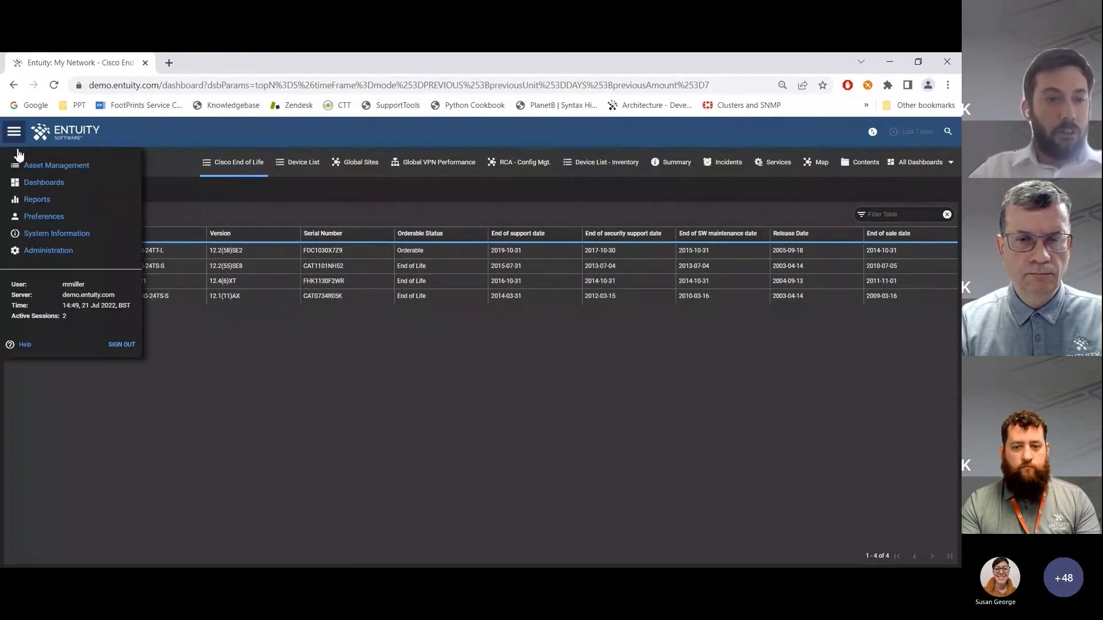
{"action": "left_click", "coordinate": [49, 251]}
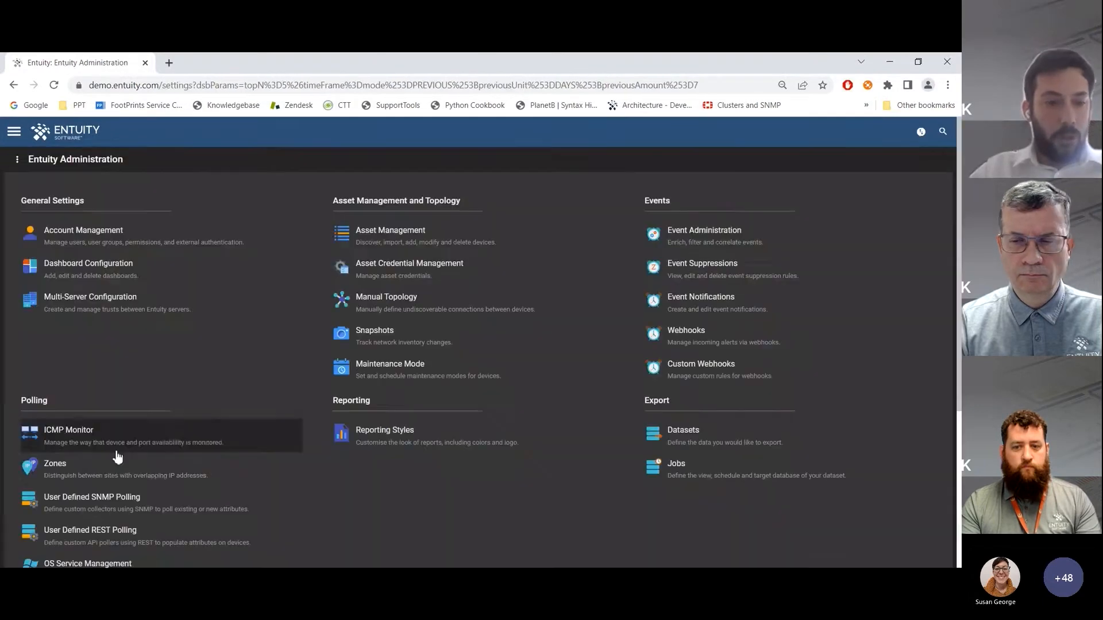
{"action": "left_click", "coordinate": [114, 530]}
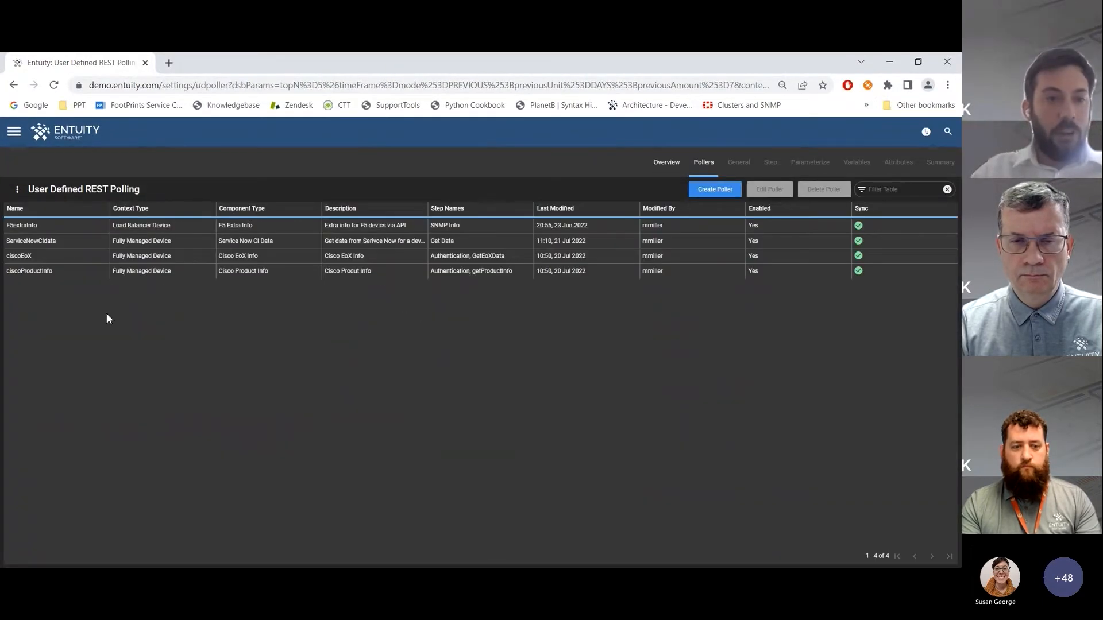
{"action": "left_click", "coordinate": [131, 242]}
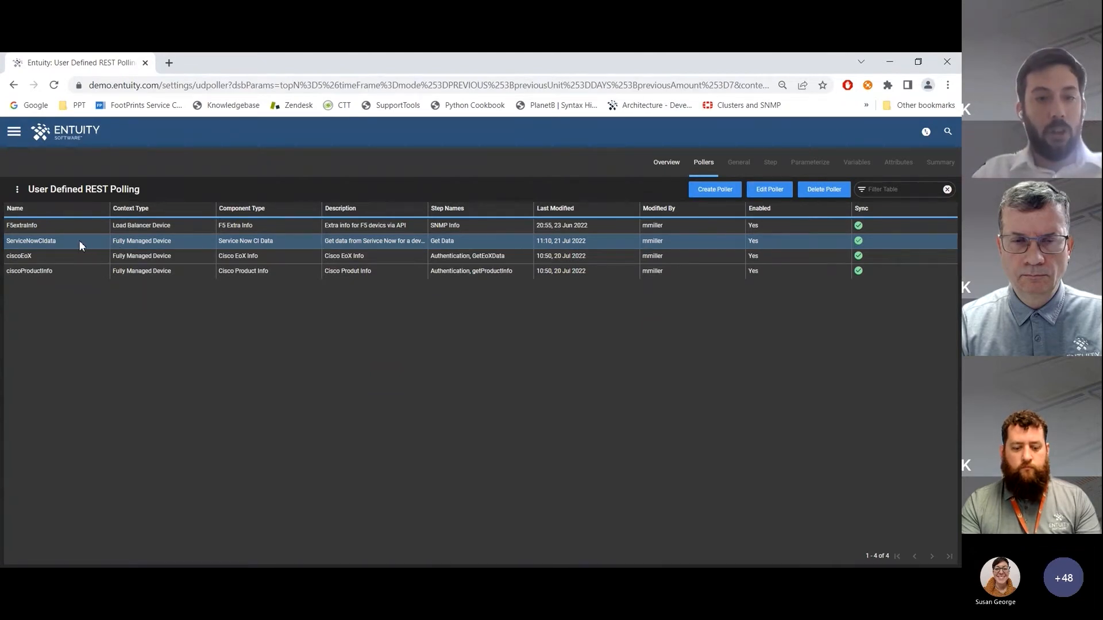
{"action": "left_click", "coordinate": [769, 195]}
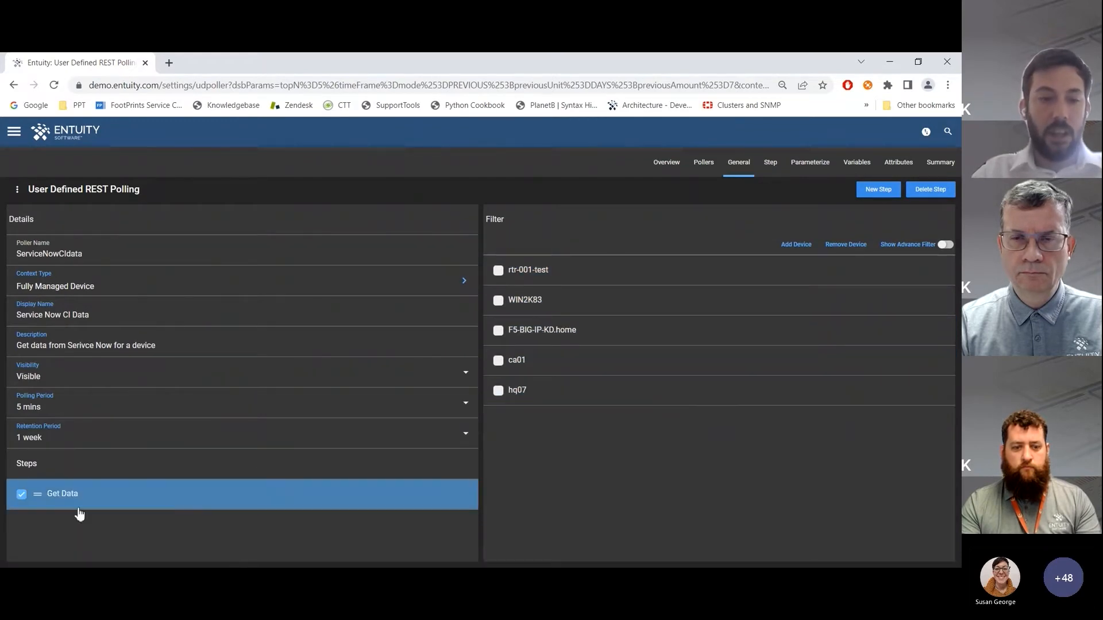
Examine the Get Data step's connection URL and the replacement set for its name path parameter
{"action": "left_click", "coordinate": [774, 167]}
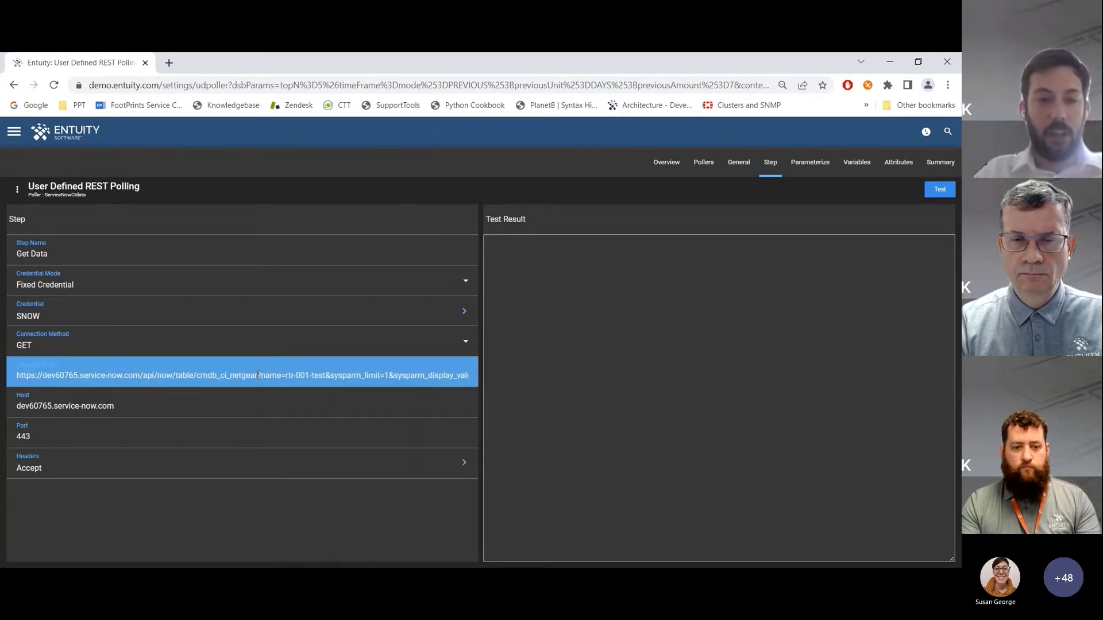
{"action": "left_click", "coordinate": [286, 376]}
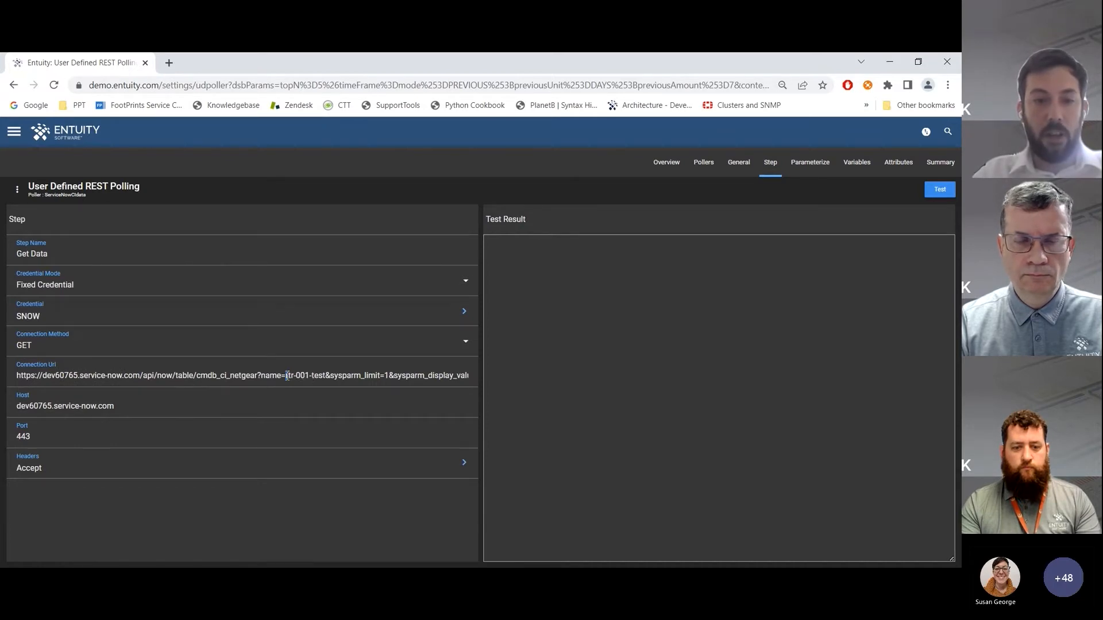
{"action": "left_click", "coordinate": [807, 163]}
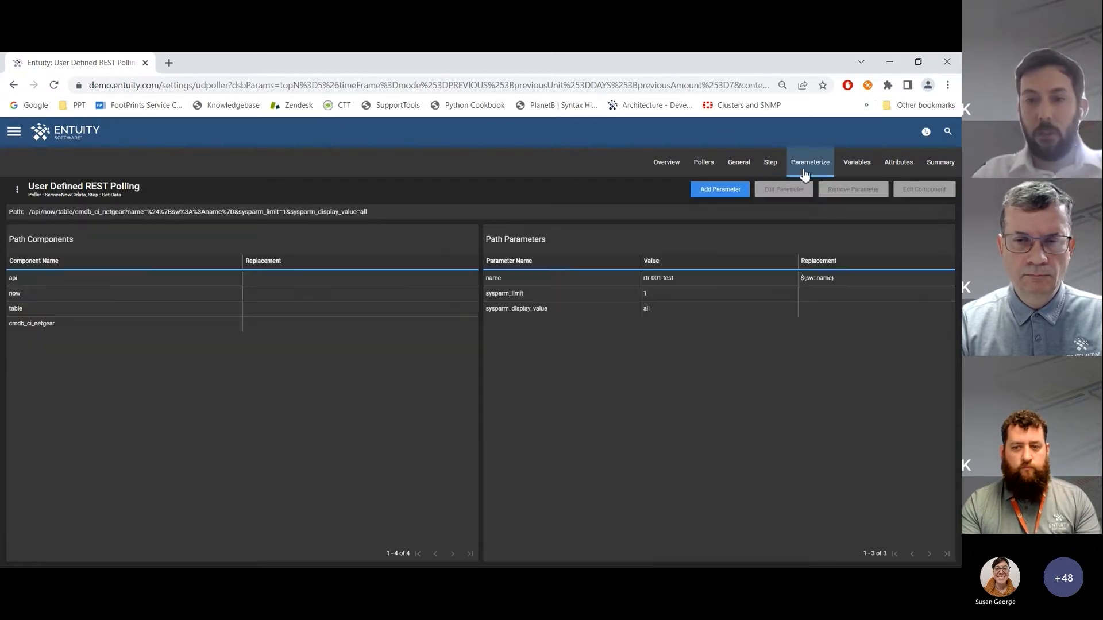
{"action": "left_click", "coordinate": [560, 283]}
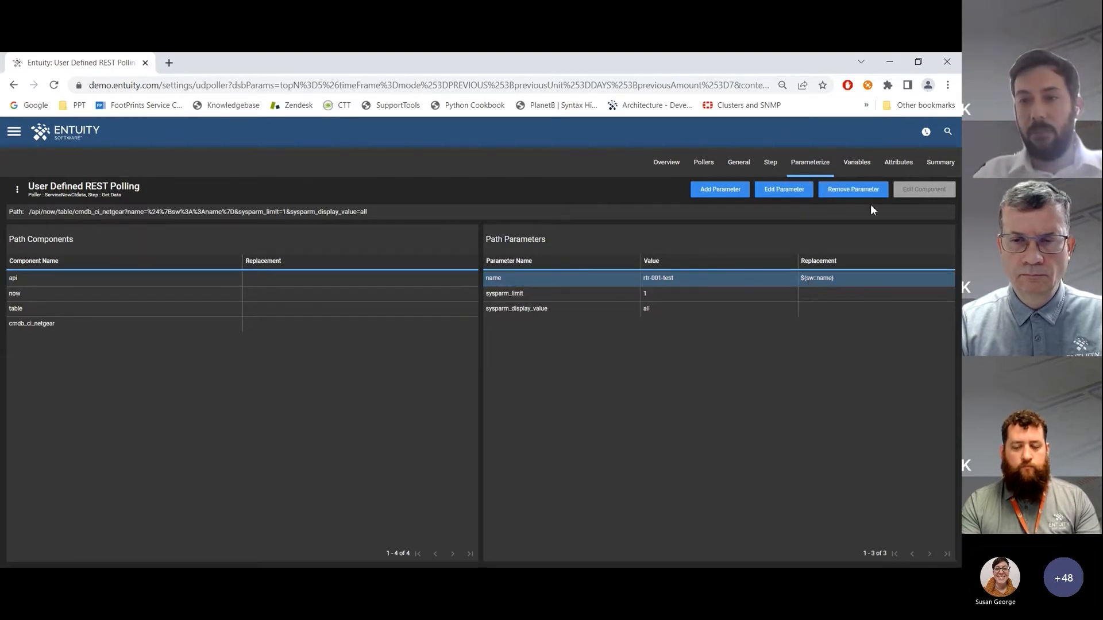
Open the CMDB Install Status attribute, browse the result[0] fields in the Data Explorer, and close both without changes
{"action": "left_click", "coordinate": [896, 164]}
{"action": "left_click", "coordinate": [842, 224]}
{"action": "left_click", "coordinate": [895, 190]}
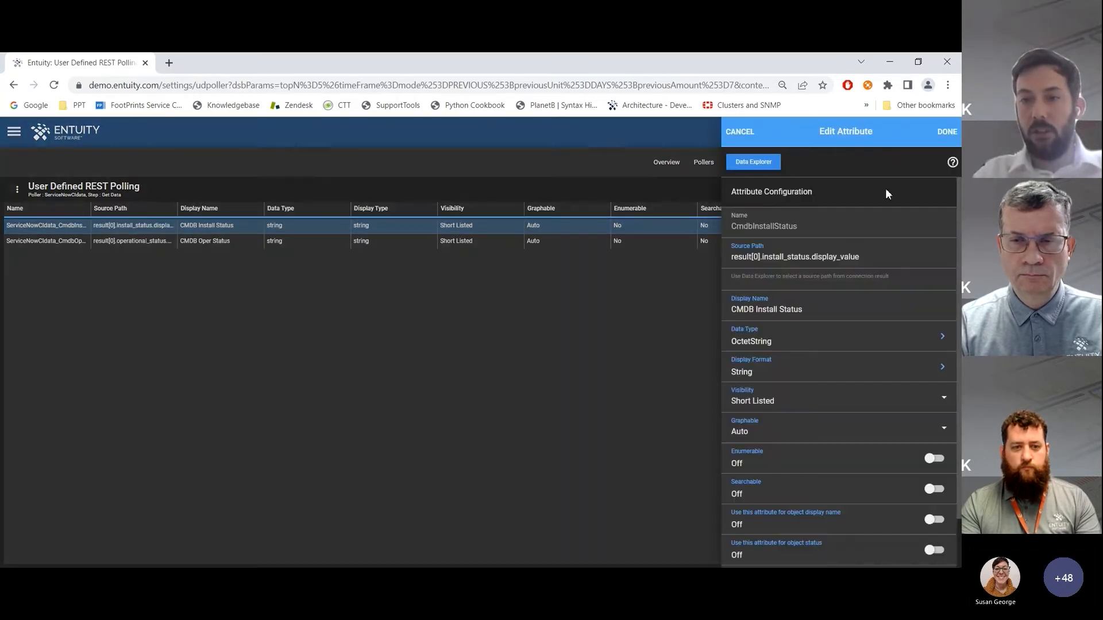
{"action": "left_click", "coordinate": [762, 165]}
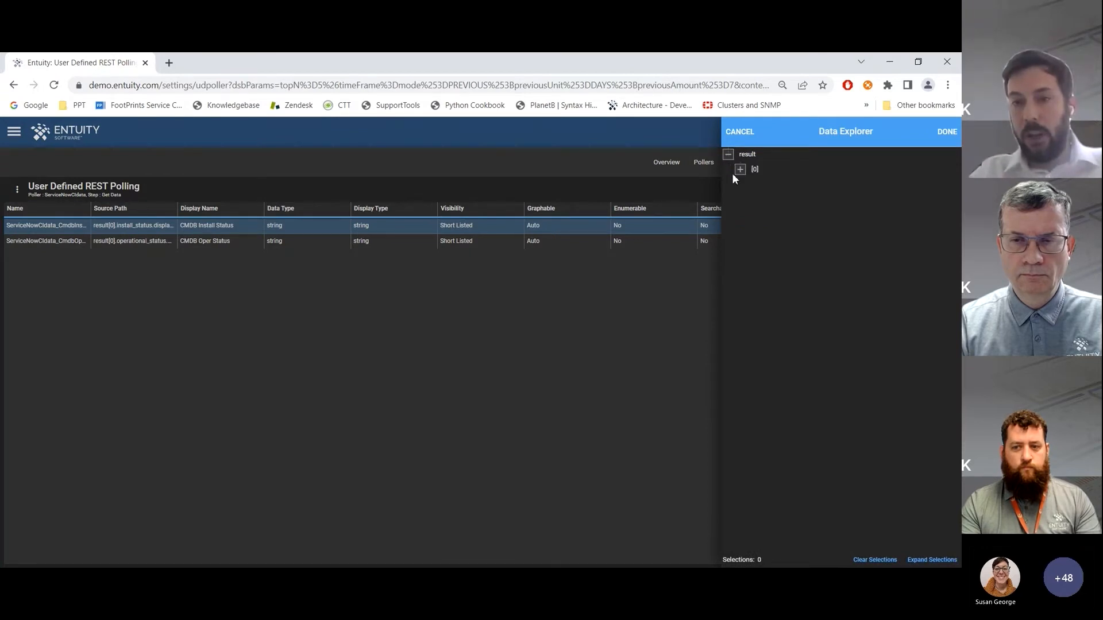
{"action": "left_click", "coordinate": [740, 170]}
{"action": "scroll", "coordinate": [758, 219], "scroll_direction": "down", "scroll_amount": 10}
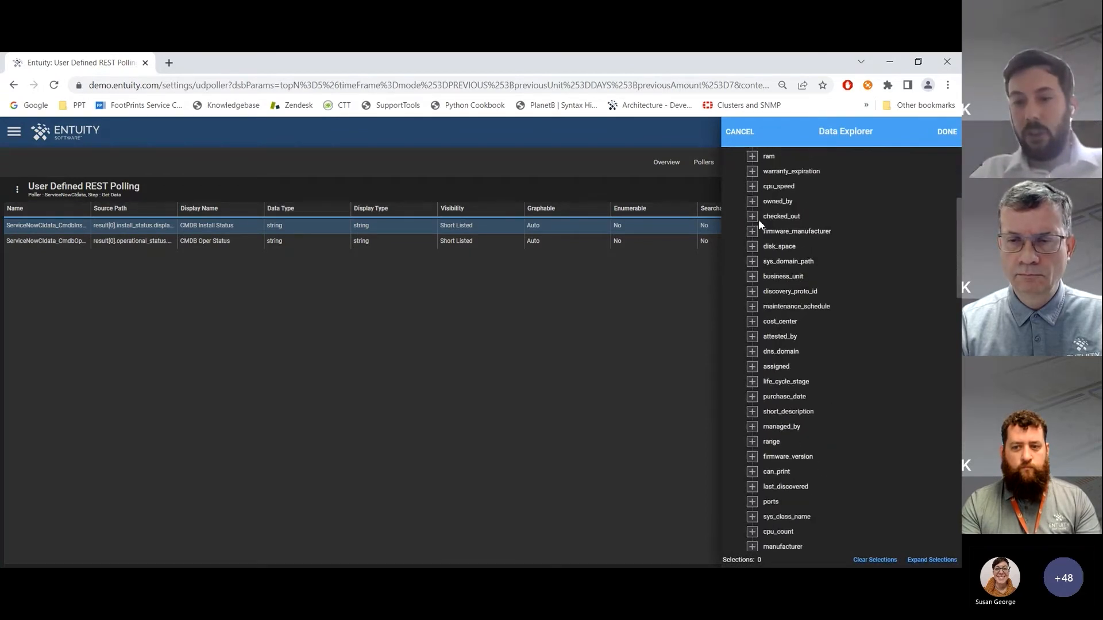
{"action": "scroll", "coordinate": [758, 220], "scroll_direction": "down", "scroll_amount": 5}
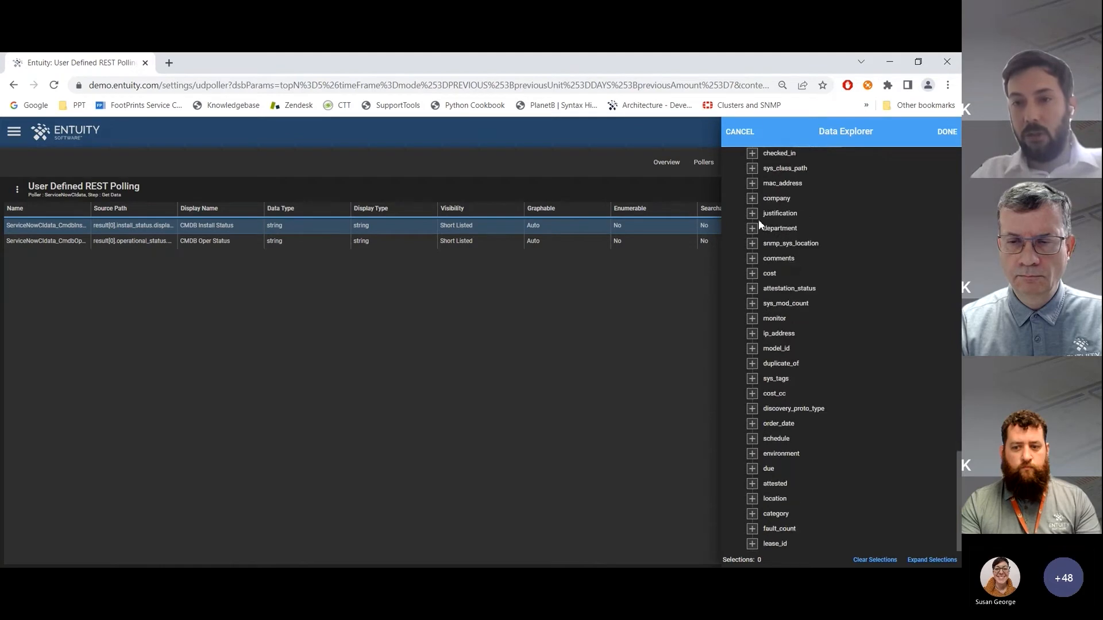
{"action": "left_click", "coordinate": [739, 133]}
{"action": "left_click", "coordinate": [740, 133]}
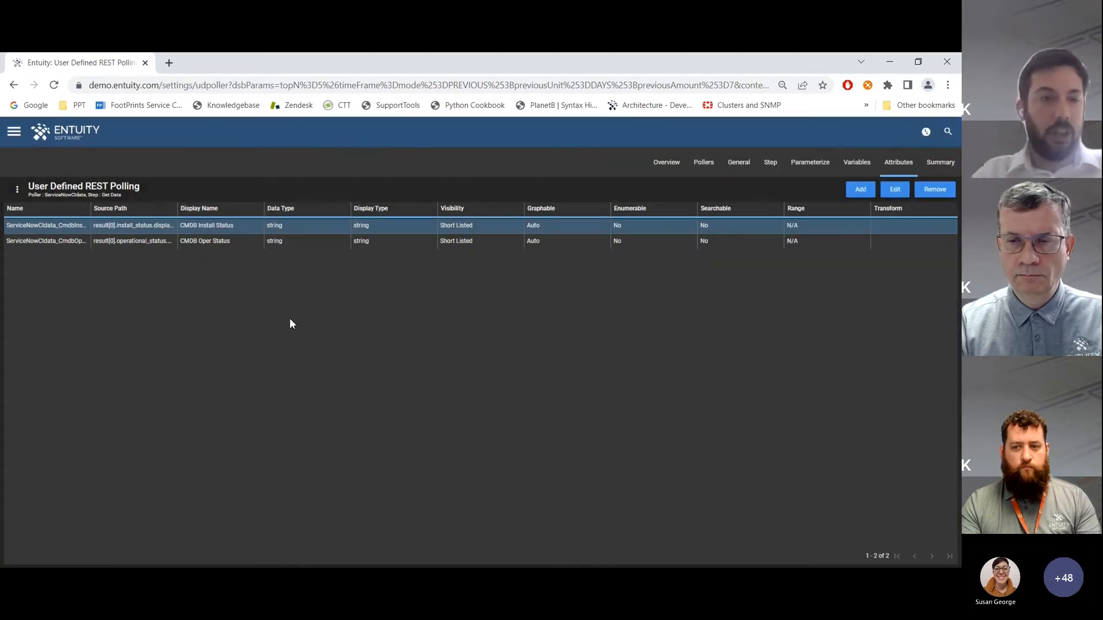
Check the CMDB Oper Status attribute, leave the poller, and view the CMDB status columns on the Device List dashboard
{"action": "left_click", "coordinate": [108, 244]}
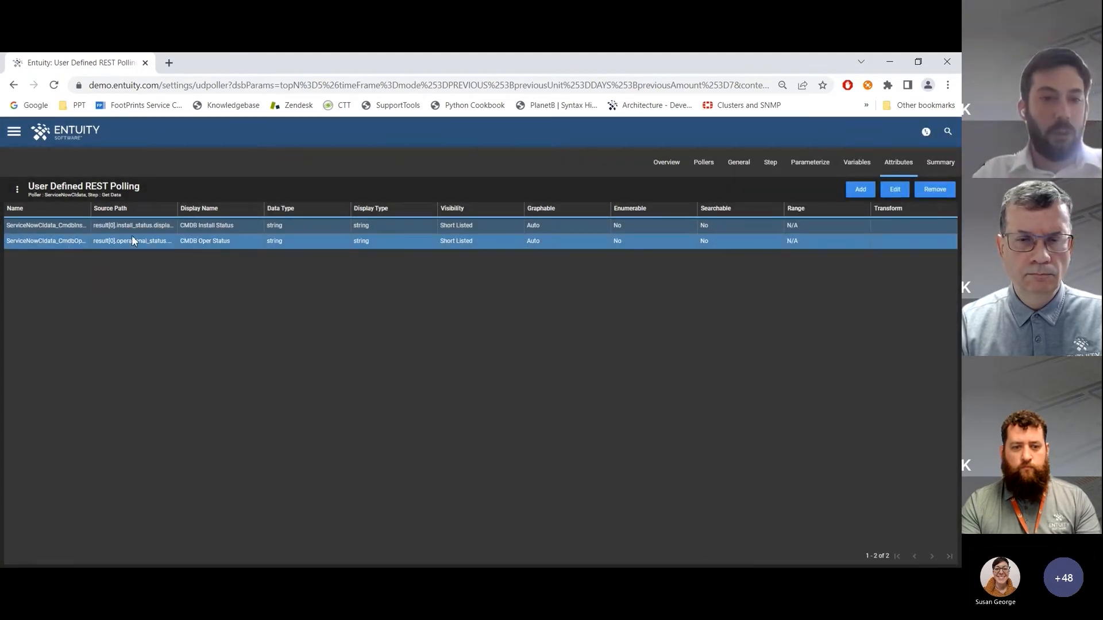
{"action": "left_click", "coordinate": [195, 243]}
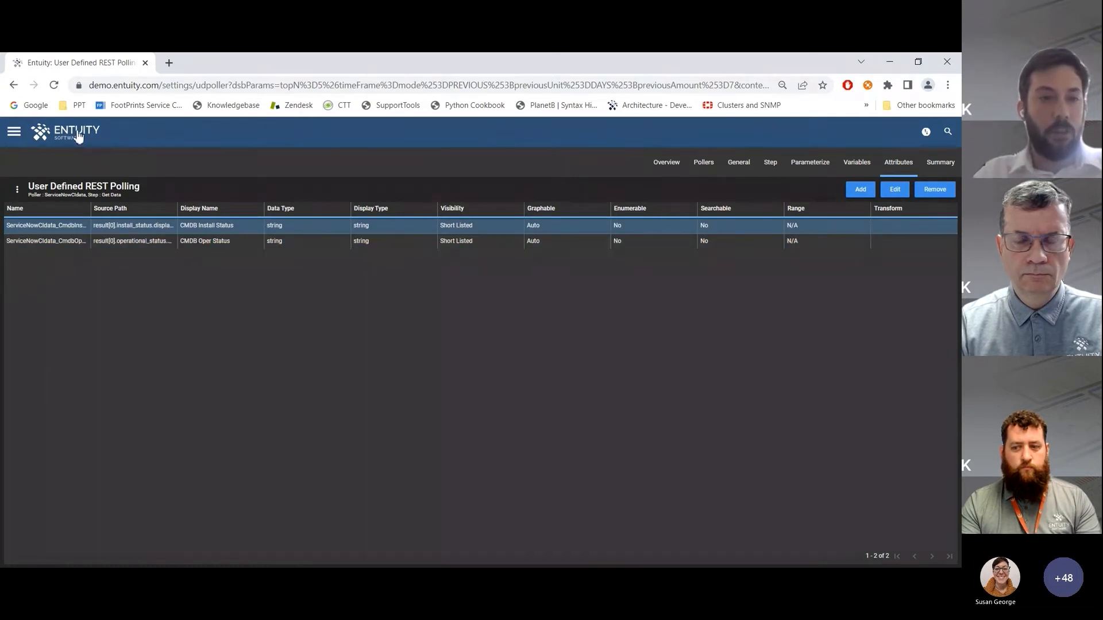
{"action": "left_click", "coordinate": [79, 136]}
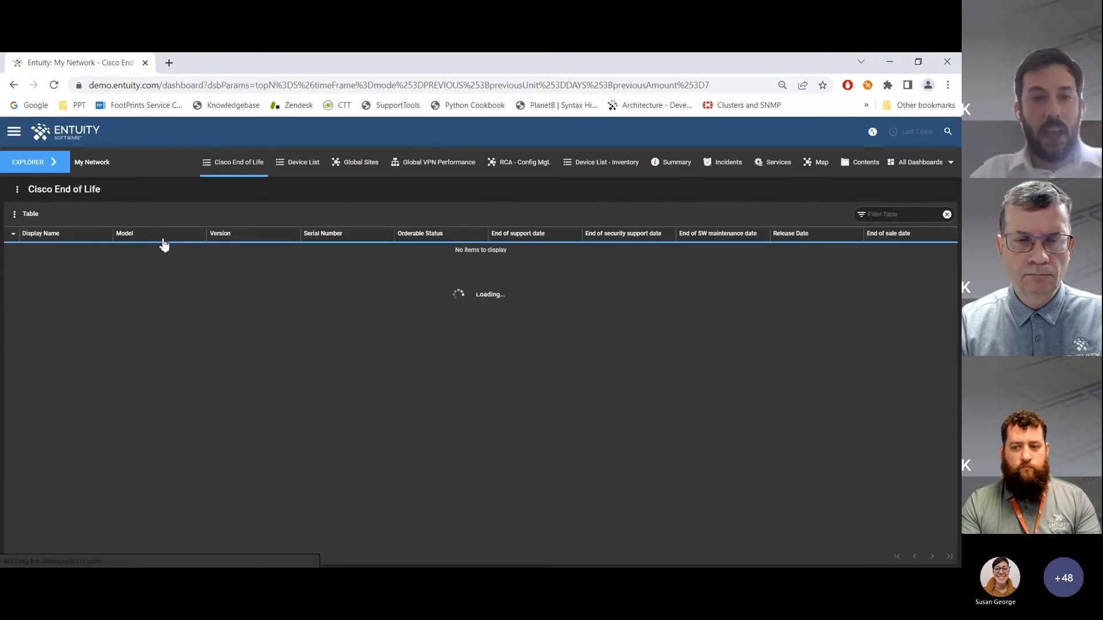
{"action": "left_click", "coordinate": [302, 164]}
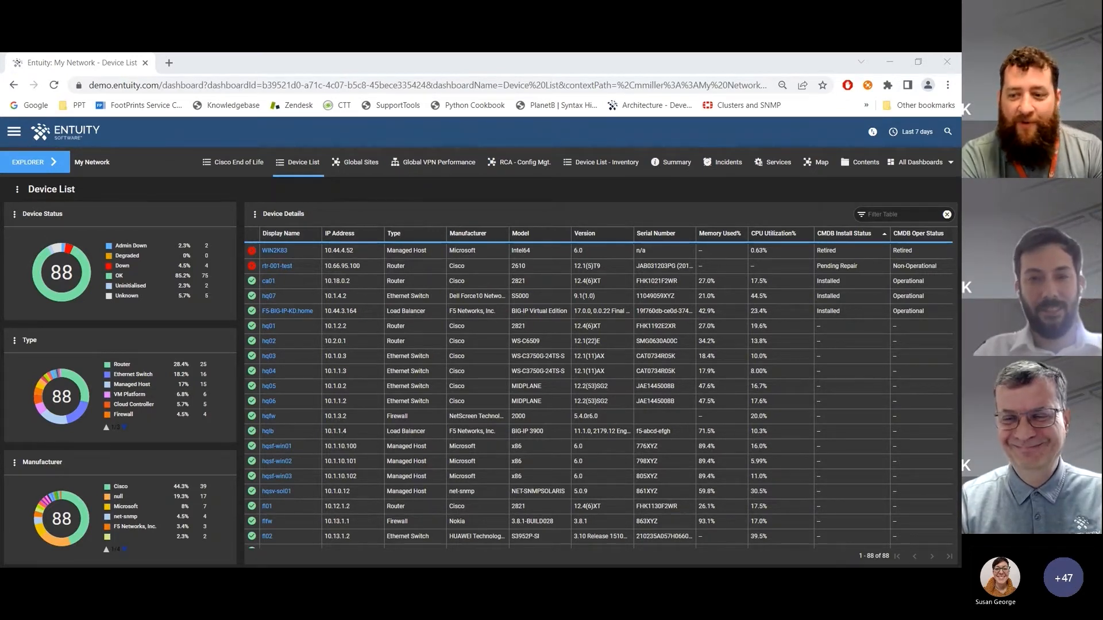
{"action": "left_click", "coordinate": [441, 200]}
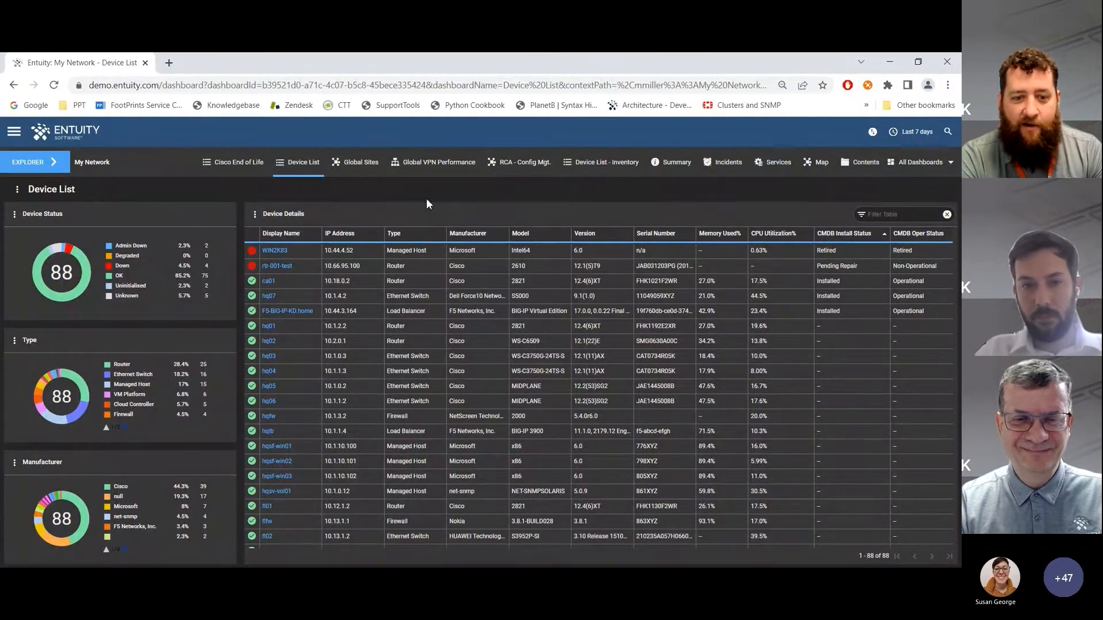
{"action": "left_click", "coordinate": [494, 251]}
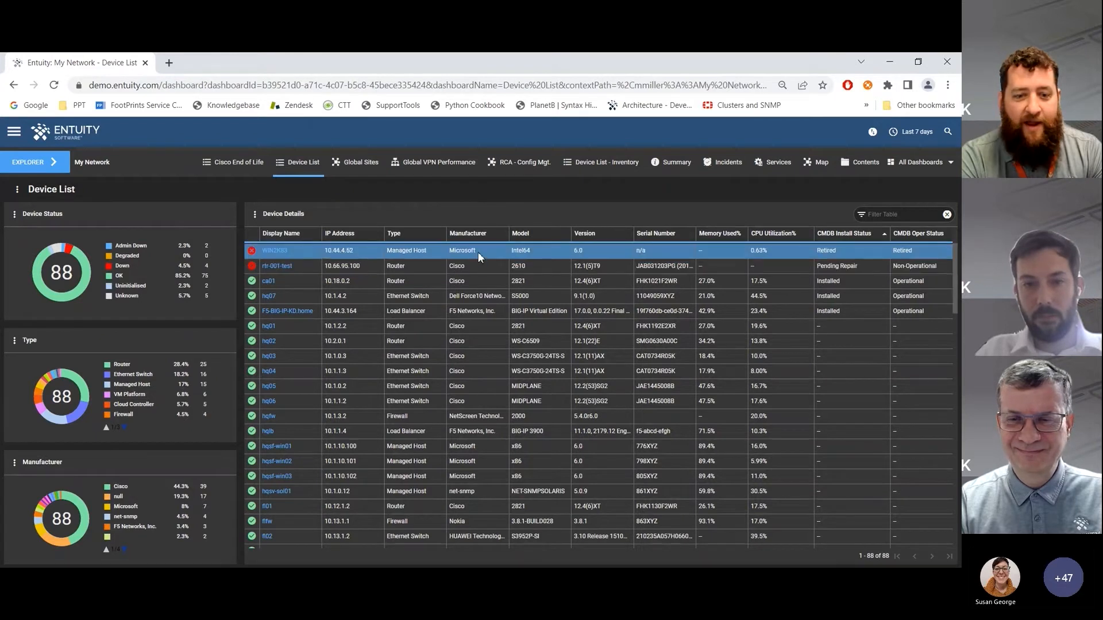
{"action": "left_click", "coordinate": [478, 253]}
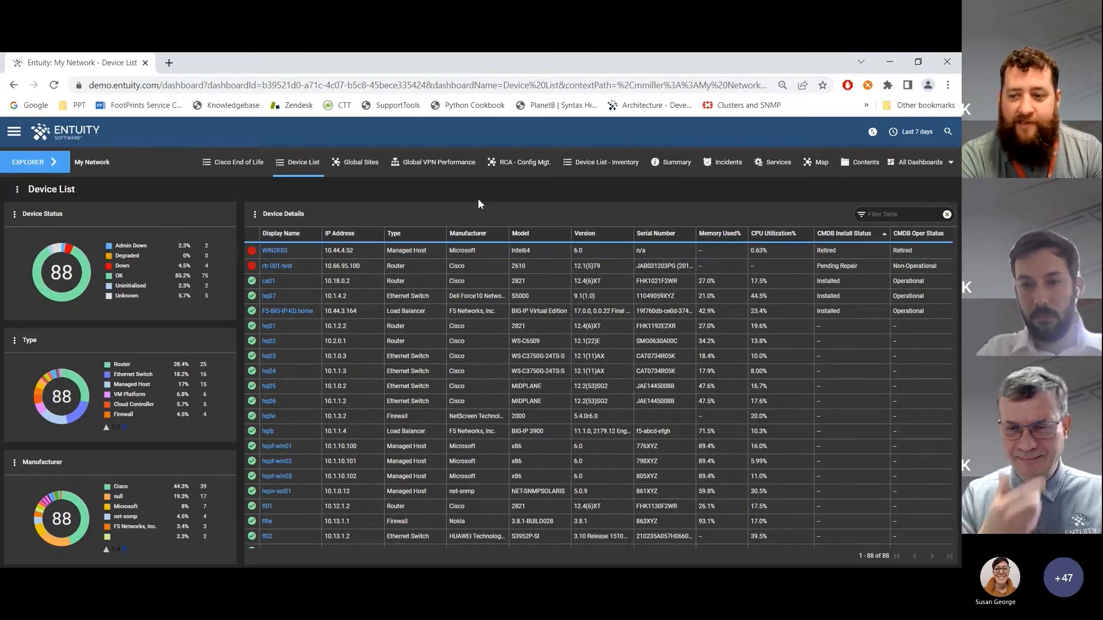